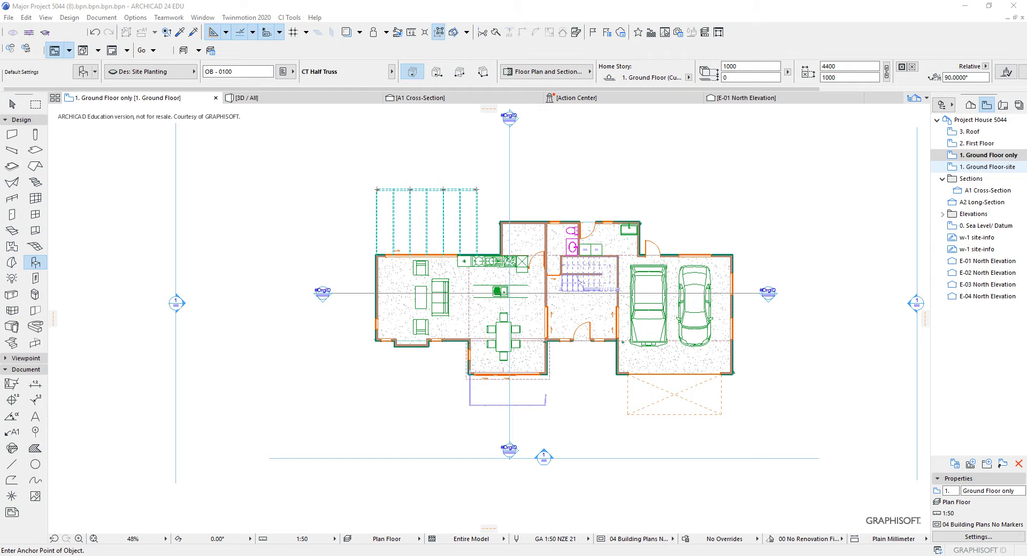
# - Open the saved view 1. Ground Floor-site
pyautogui.doubleClick(987, 167)
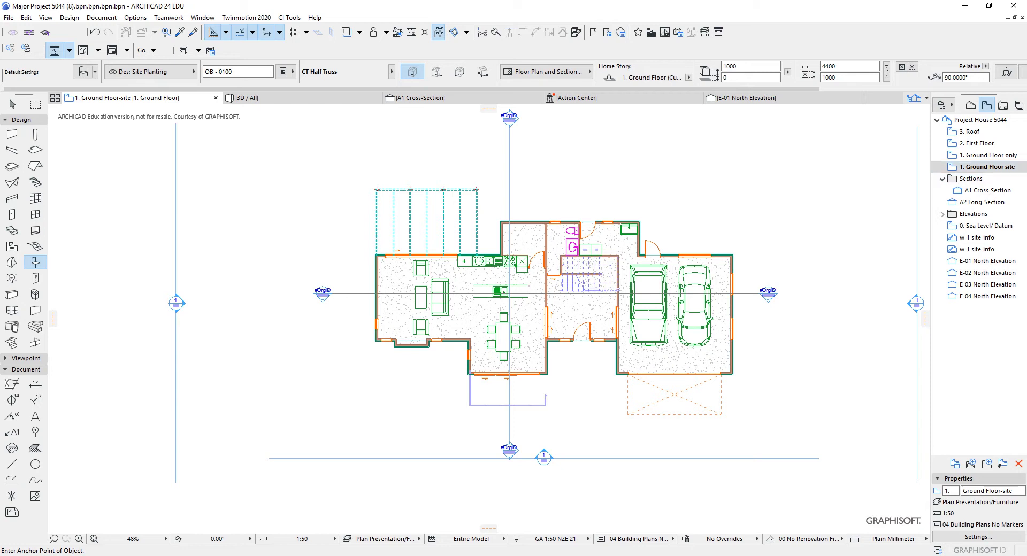
pyautogui.scroll(-3, 554, 297)
pyautogui.scroll(3, 586, 289)
pyautogui.moveTo(535, 300); pyautogui.dragTo(382, 331, button='middle')
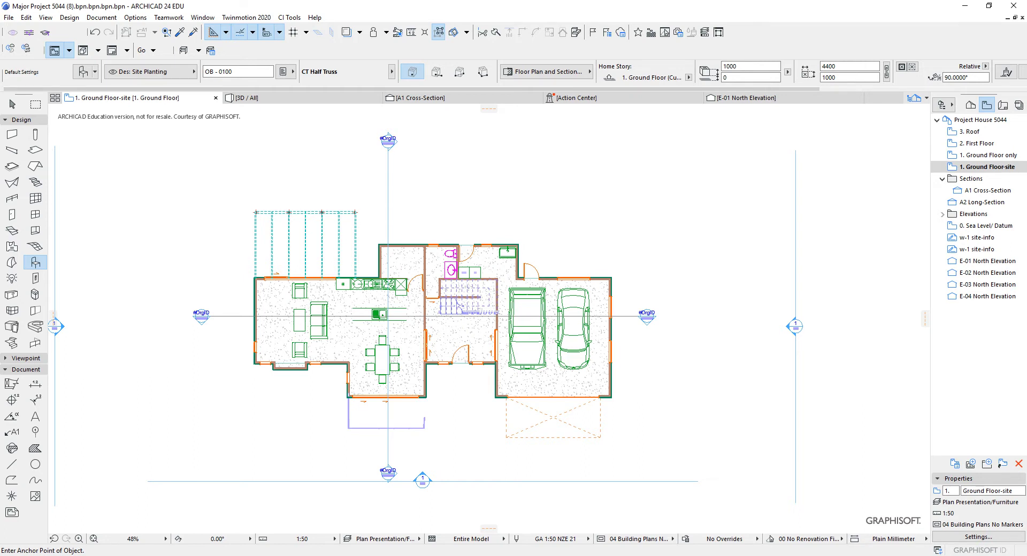
# - Make the external slabs layer visible and update the Plan Presentation/Furniture layer combination with this change
pyautogui.hotkey('ctrl', 'l')
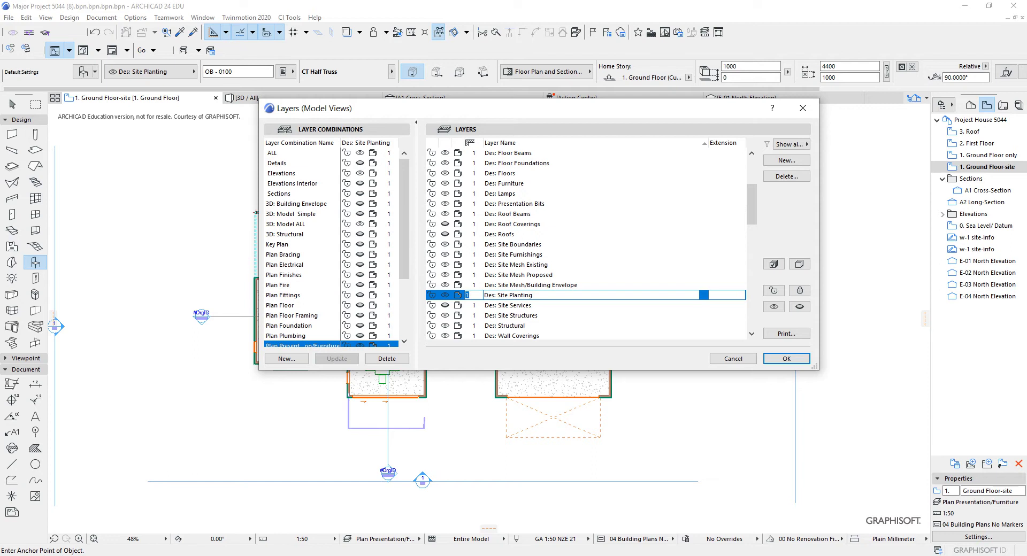
pyautogui.scroll(-10, 585, 243)
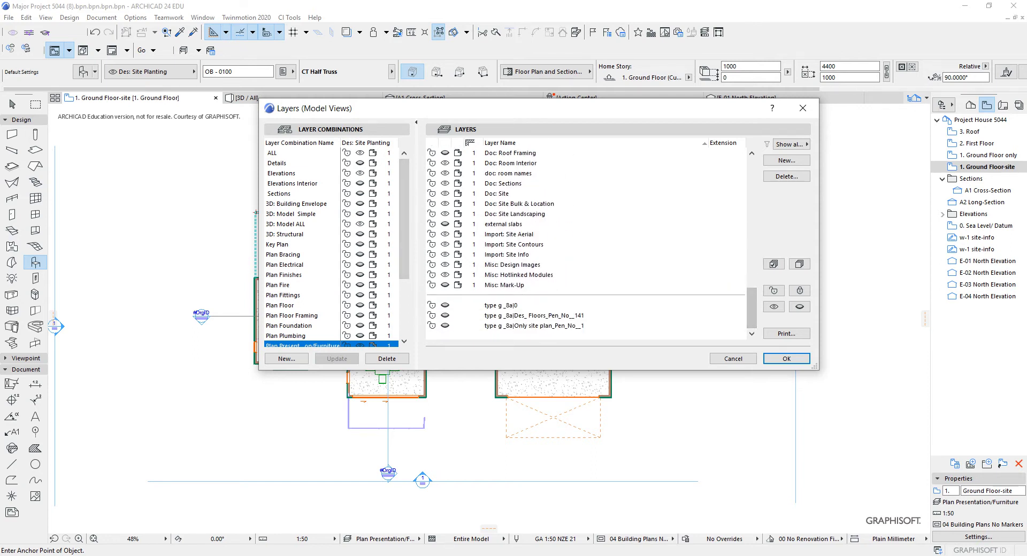
pyautogui.click(503, 224)
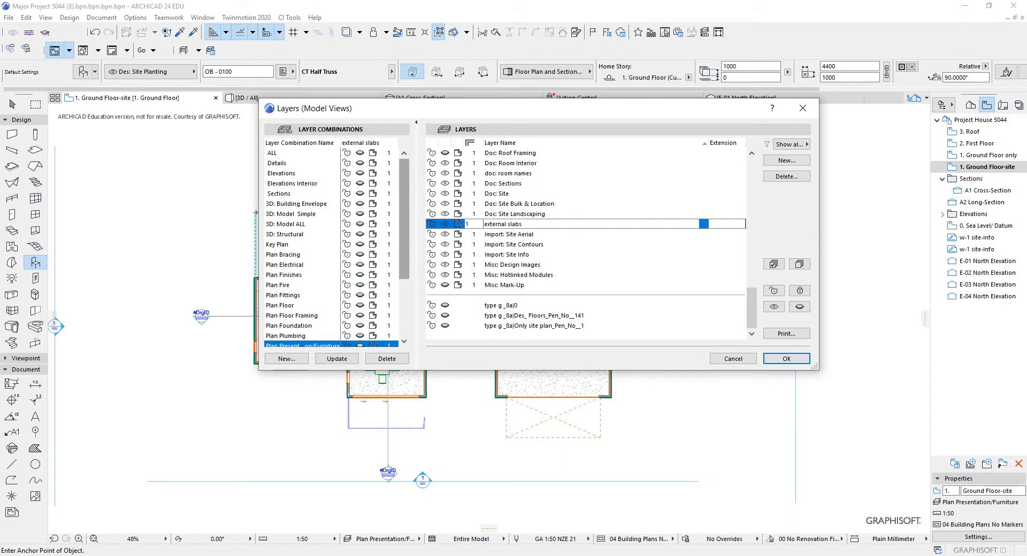
pyautogui.scroll(-3, 331, 246)
pyautogui.click(337, 359)
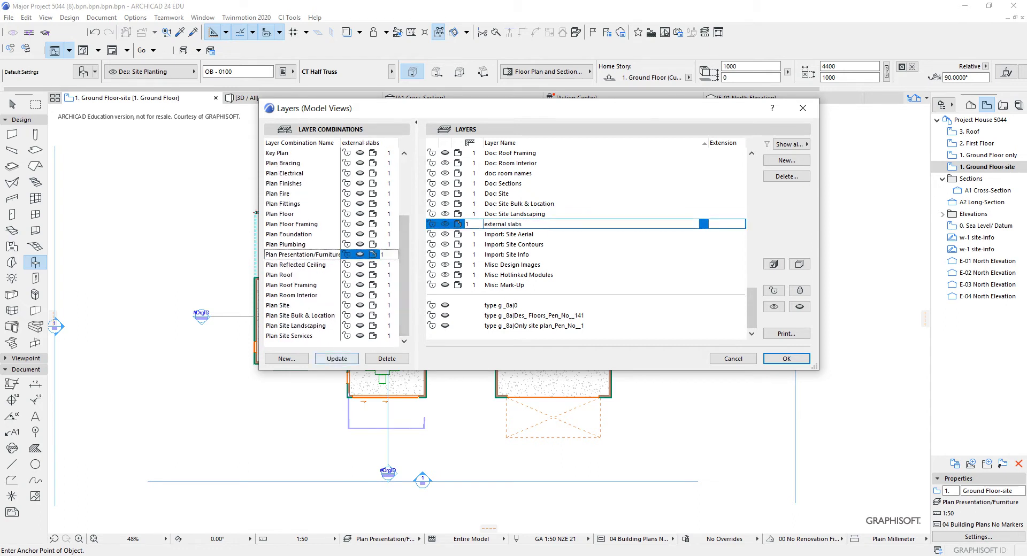
pyautogui.click(786, 359)
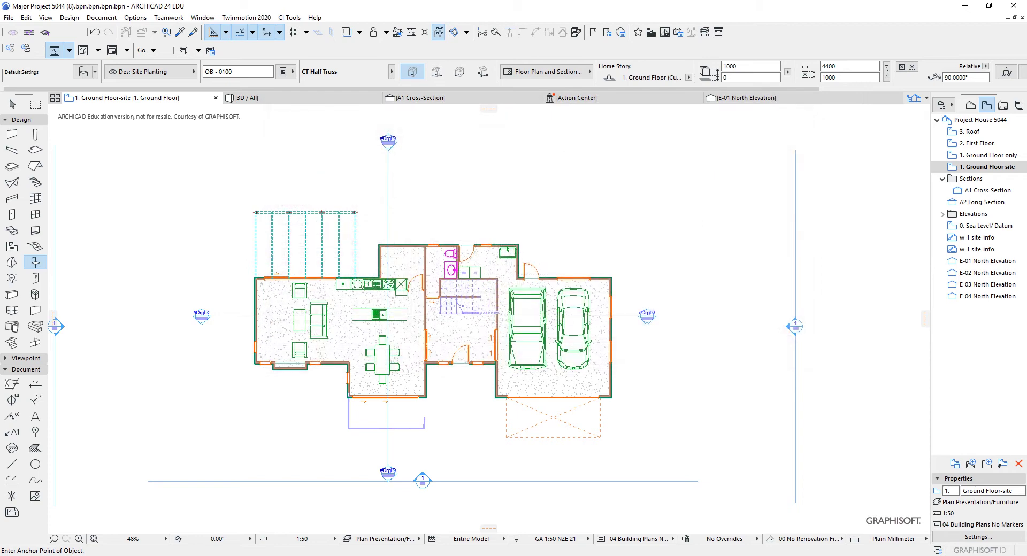
pyautogui.scroll(2, 490, 316)
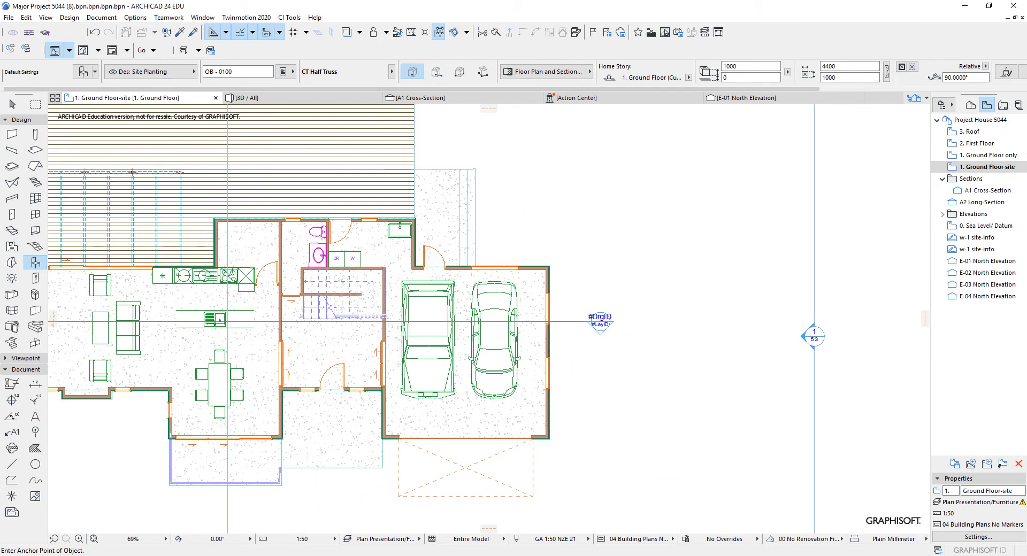
pyautogui.scroll(-4, 489, 316)
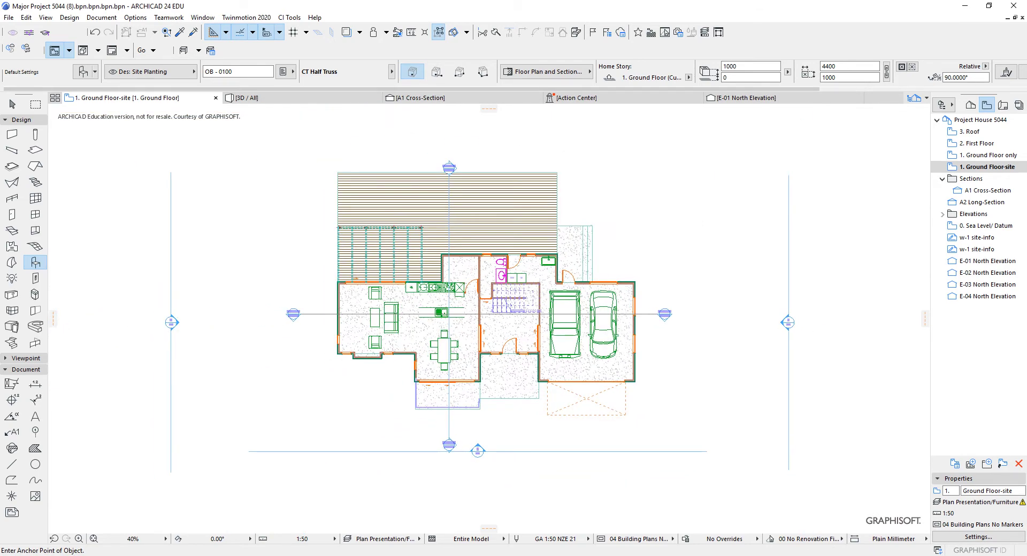
# - Show the 0. Sea Level/Datum story as a trace reference beneath the ground floor plan
pyautogui.click(970, 105)
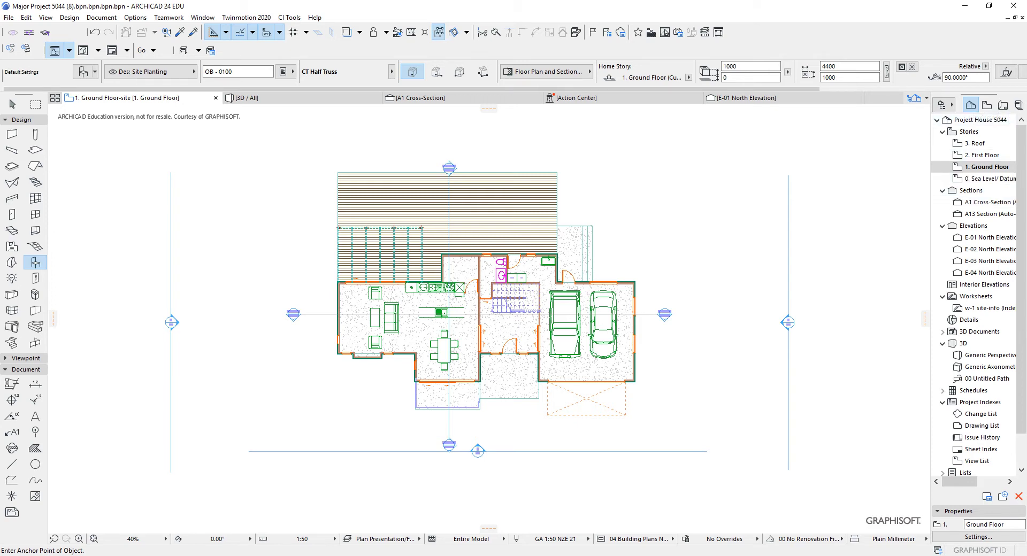
pyautogui.click(987, 179)
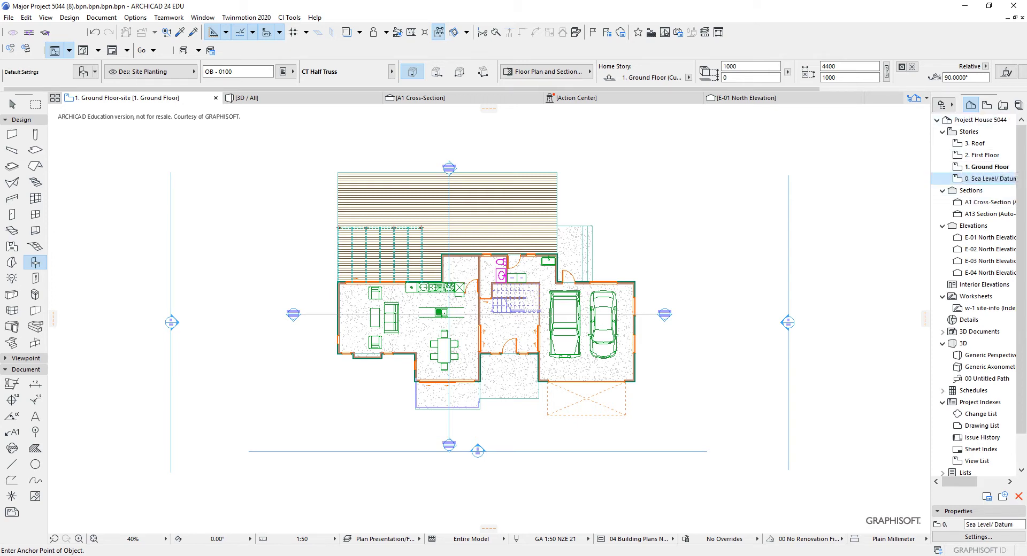
pyautogui.rightClick(986, 178)
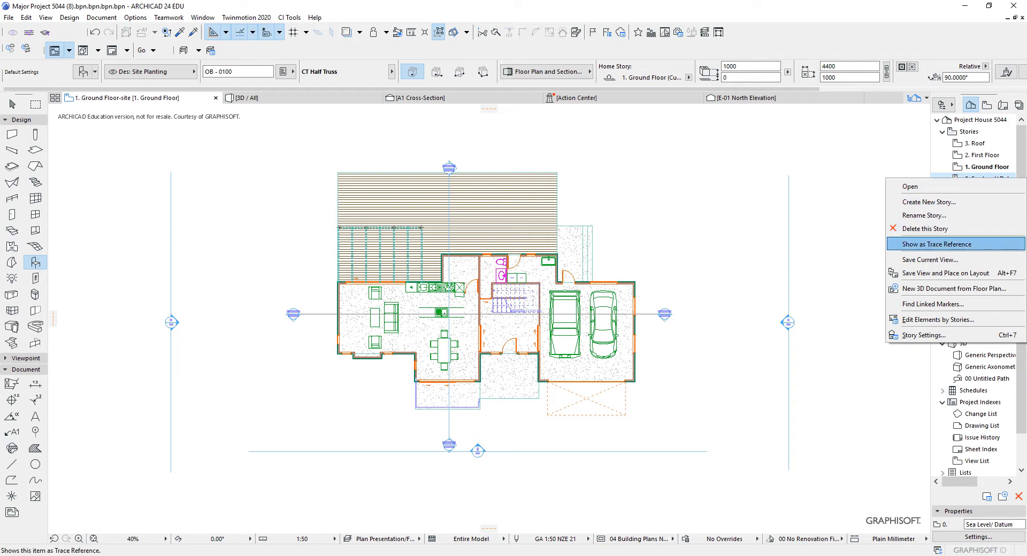
pyautogui.click(937, 244)
pyautogui.scroll(-2, 701, 267)
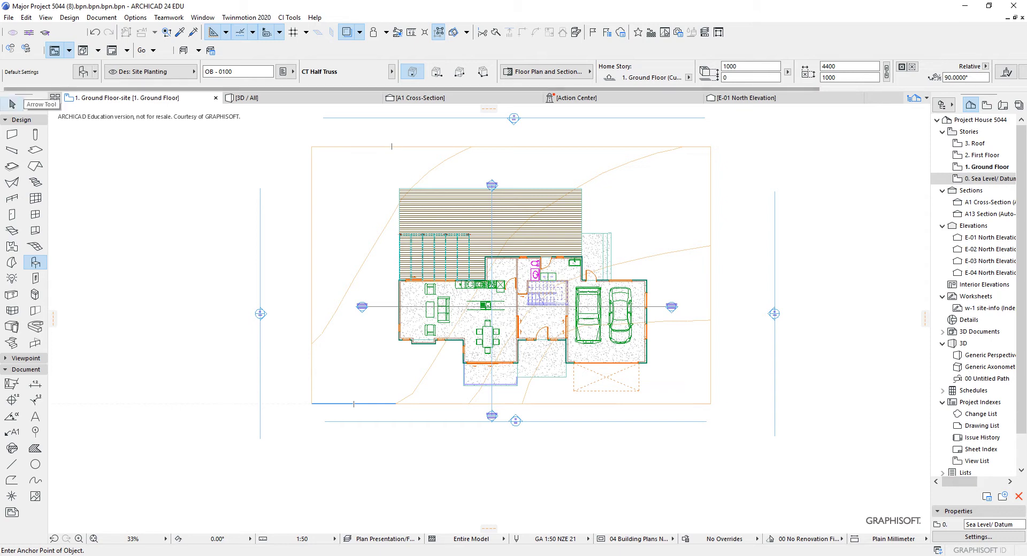
# - Draw the site boundary as a solid-line rectangle in pen 41 between opposite corners of the traced site outline
pyautogui.click(21, 119)
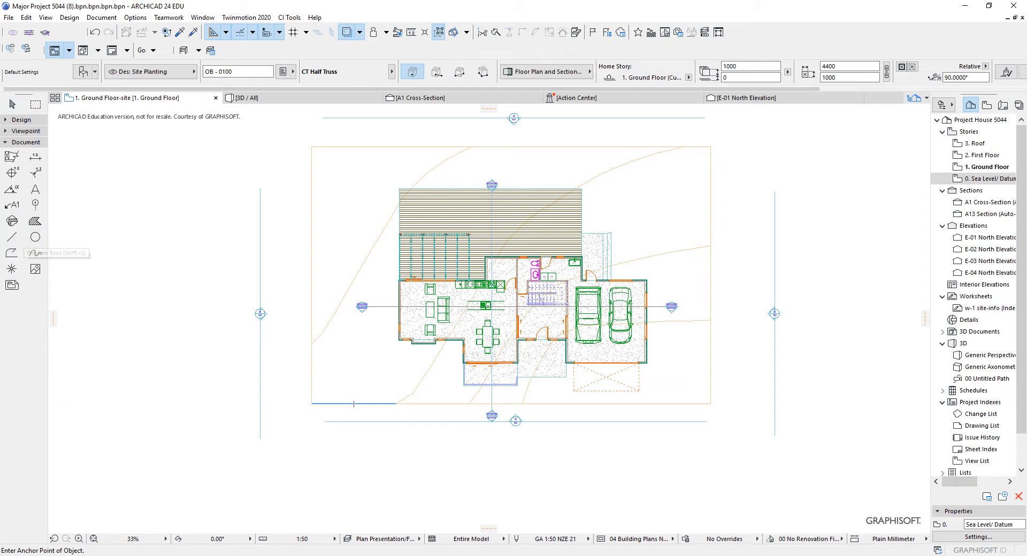
pyautogui.click(12, 237)
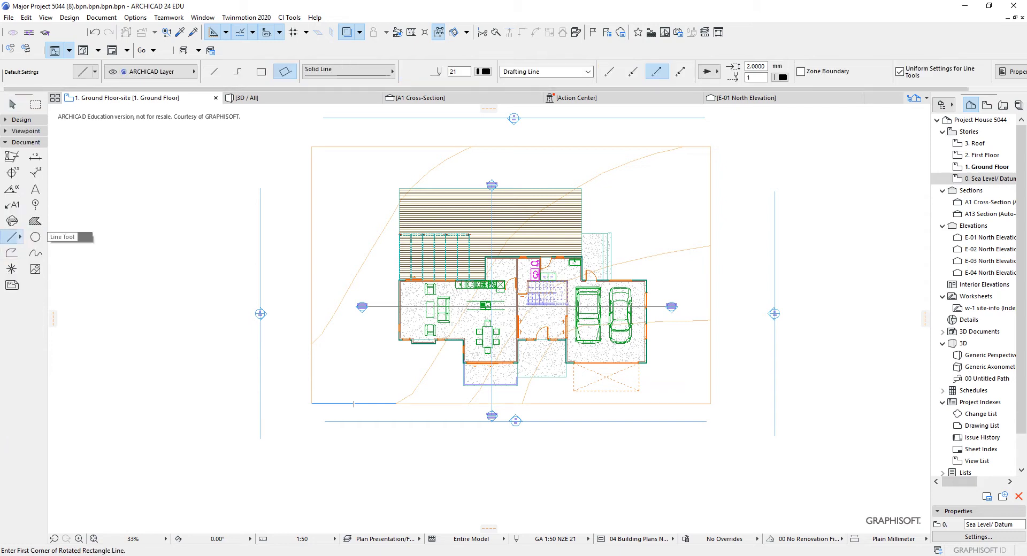
pyautogui.click(483, 71)
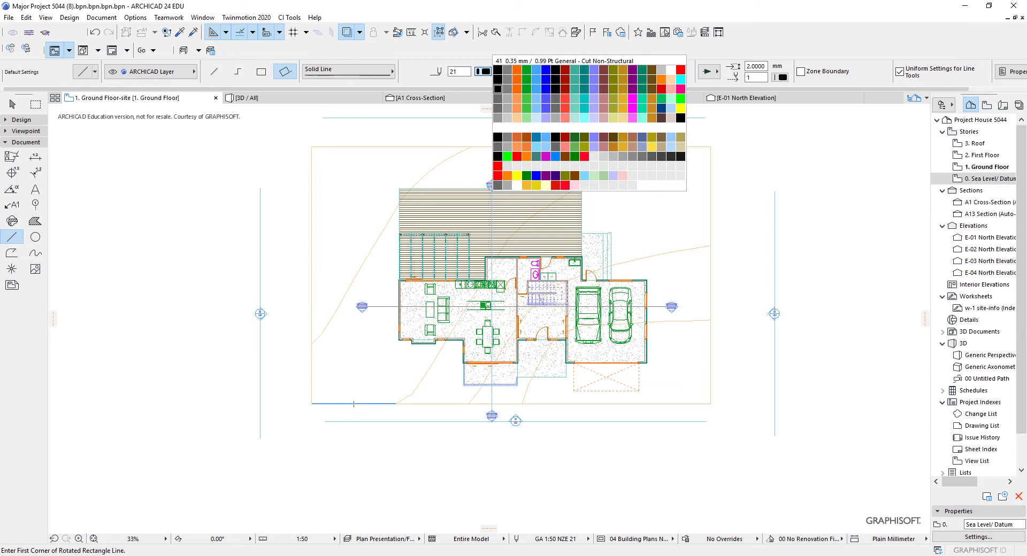
pyautogui.click(497, 89)
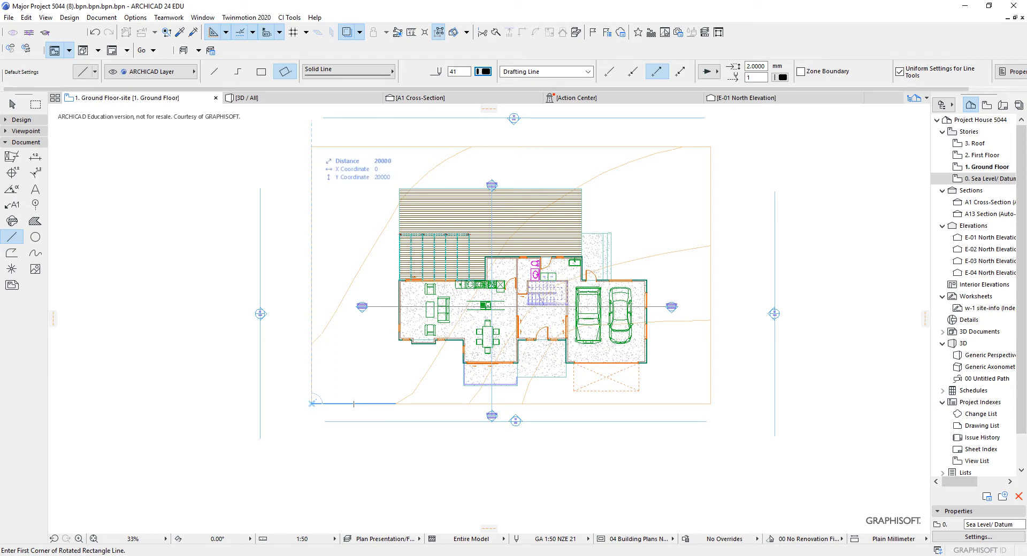
pyautogui.click(261, 71)
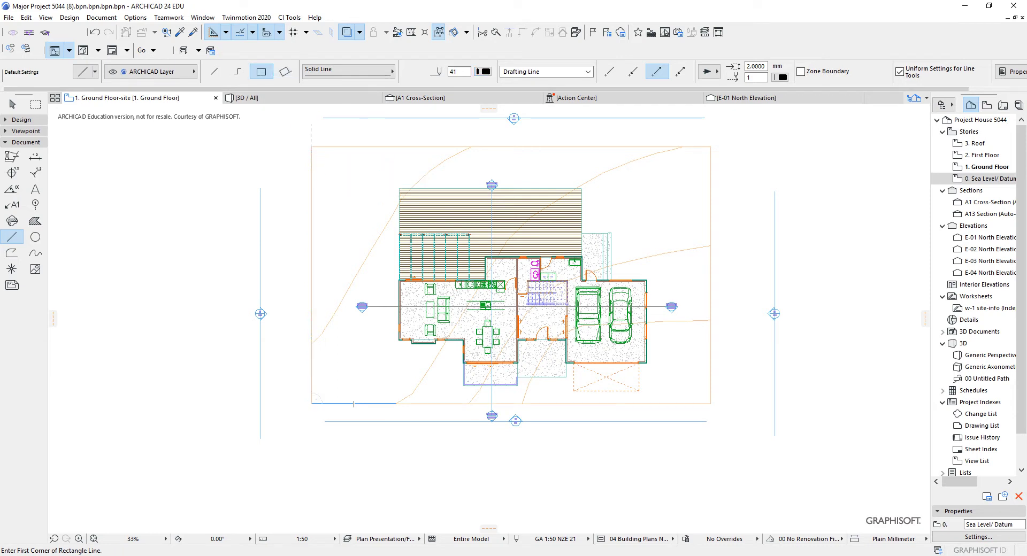
pyautogui.click(312, 146)
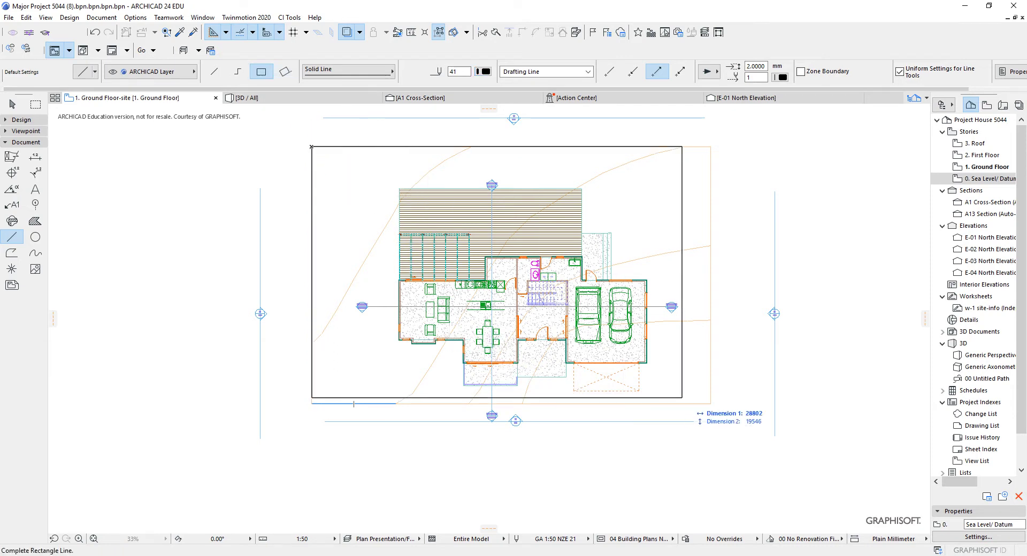
pyautogui.click(711, 403)
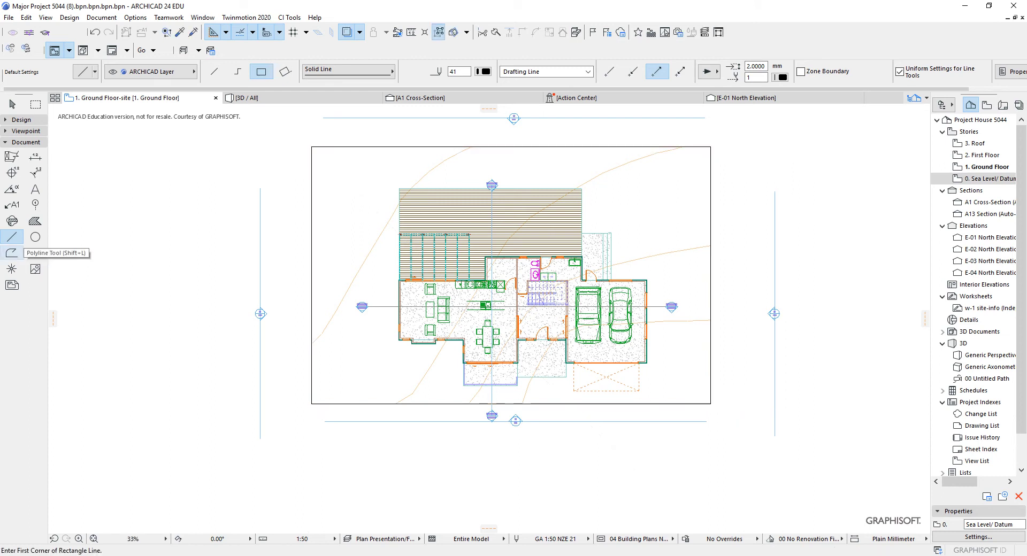
# - Trace the leftmost contour from the site's left boundary to the deck edge as a polyline in pen 82 with the Hidden Line type
pyautogui.click(12, 253)
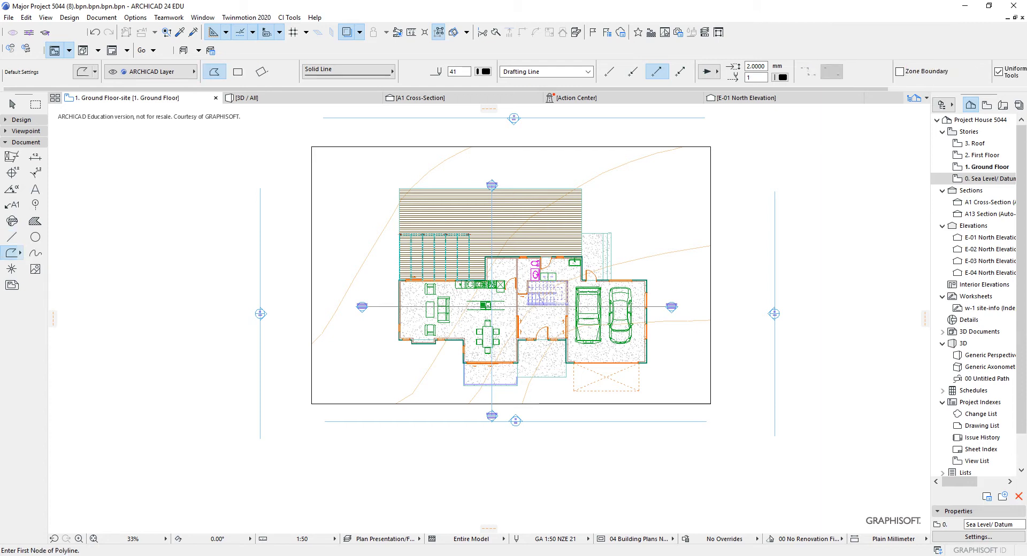
pyautogui.click(483, 72)
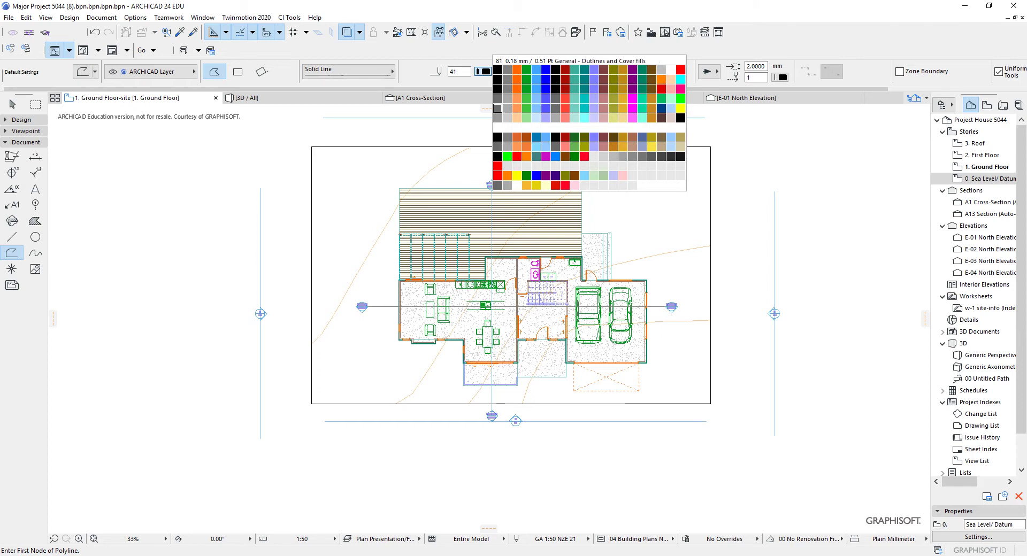
pyautogui.click(508, 107)
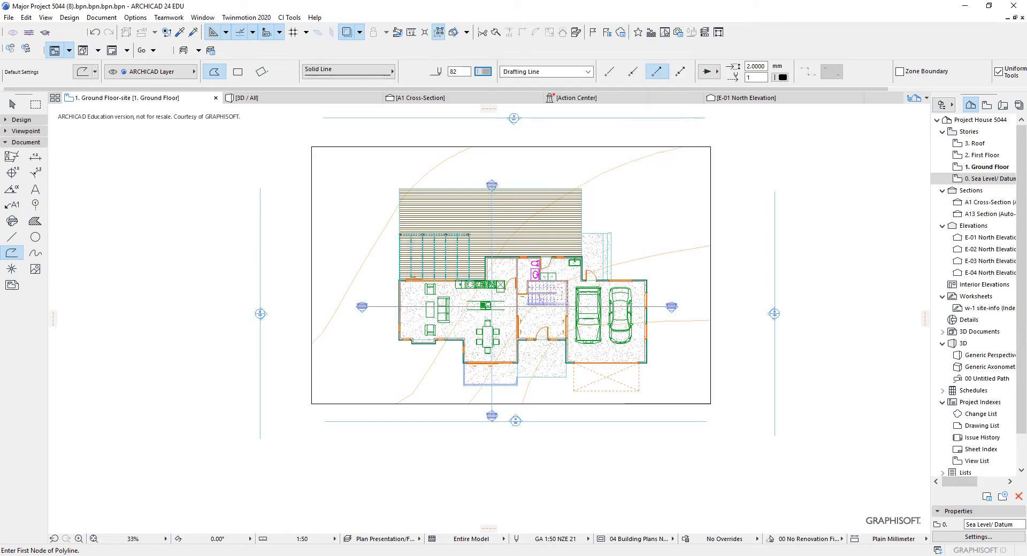
pyautogui.click(348, 70)
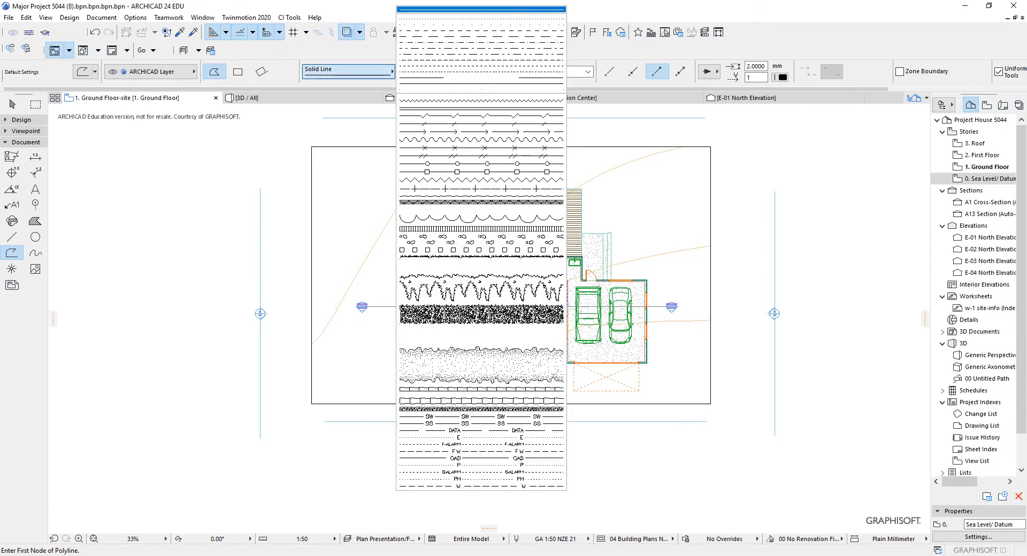
pyautogui.click(428, 60)
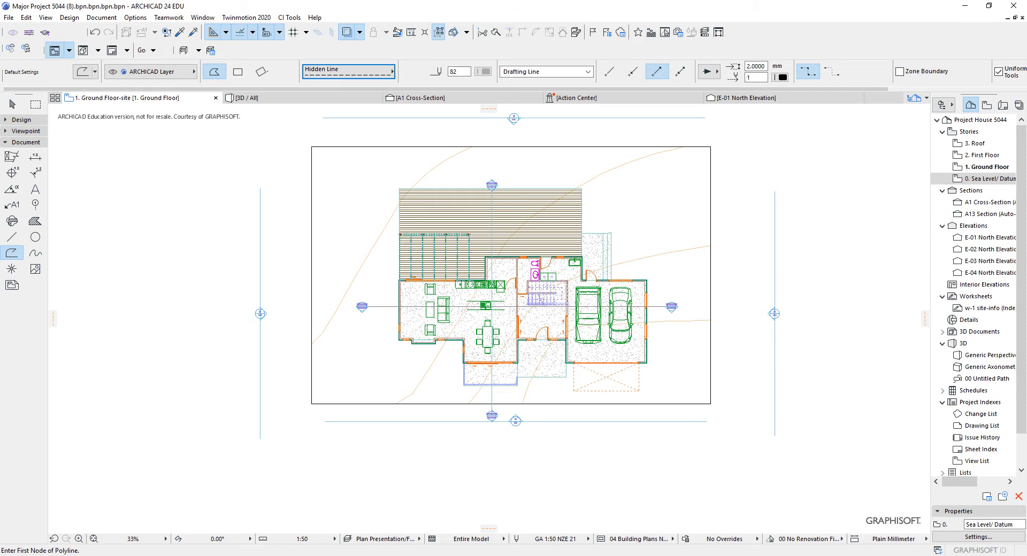
pyautogui.scroll(-2, 412, 163)
pyautogui.scroll(5, 406, 177)
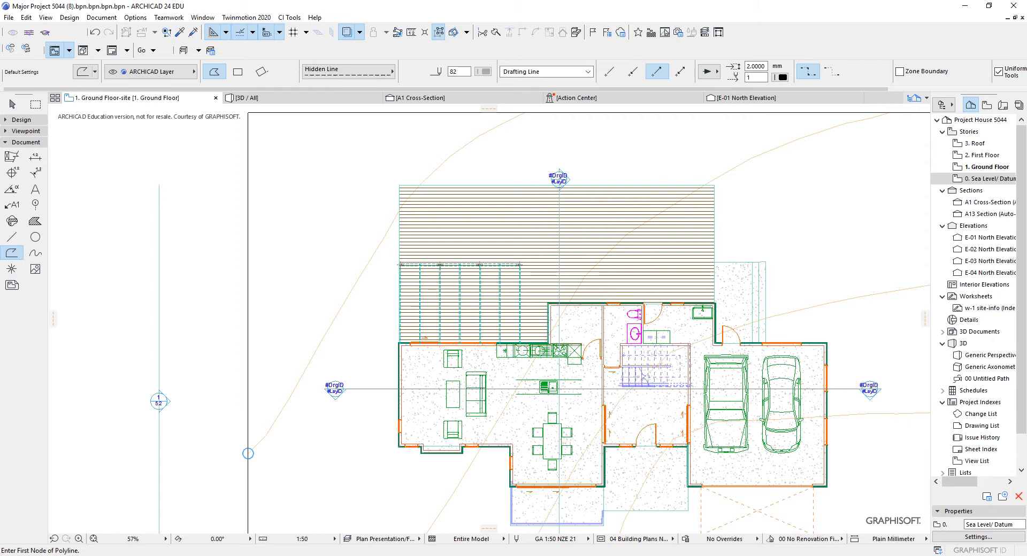
pyautogui.click(248, 454)
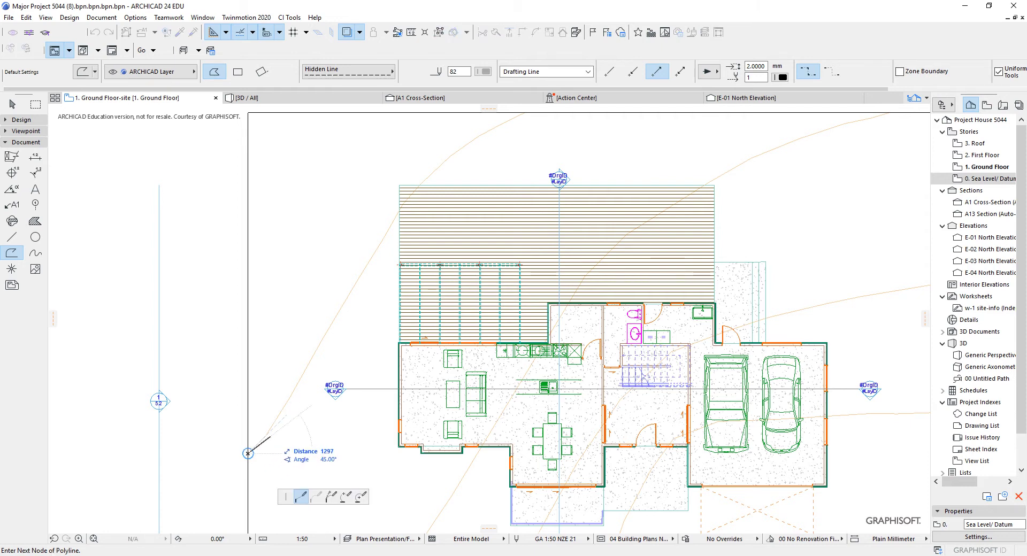
pyautogui.click(269, 433)
pyautogui.click(305, 368)
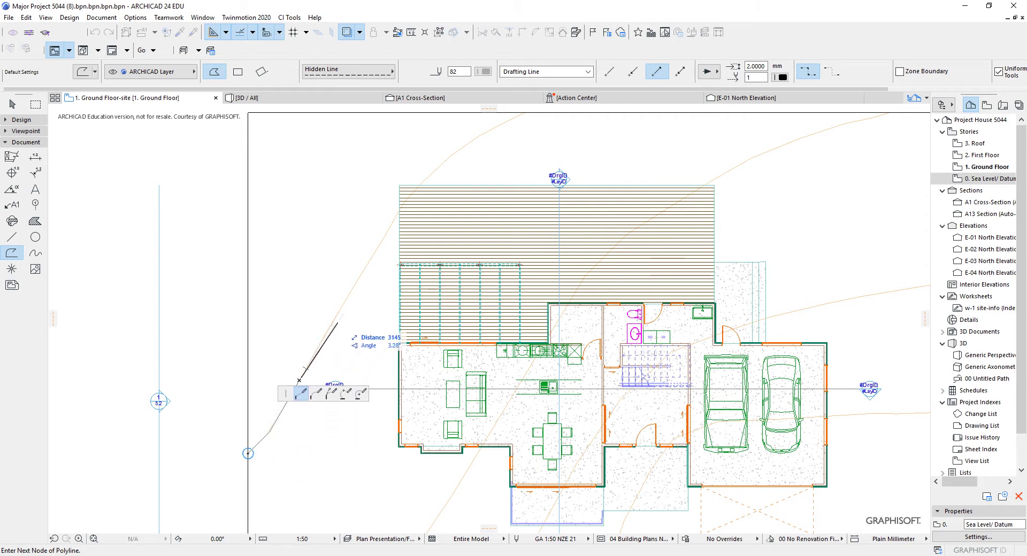
pyautogui.click(372, 253)
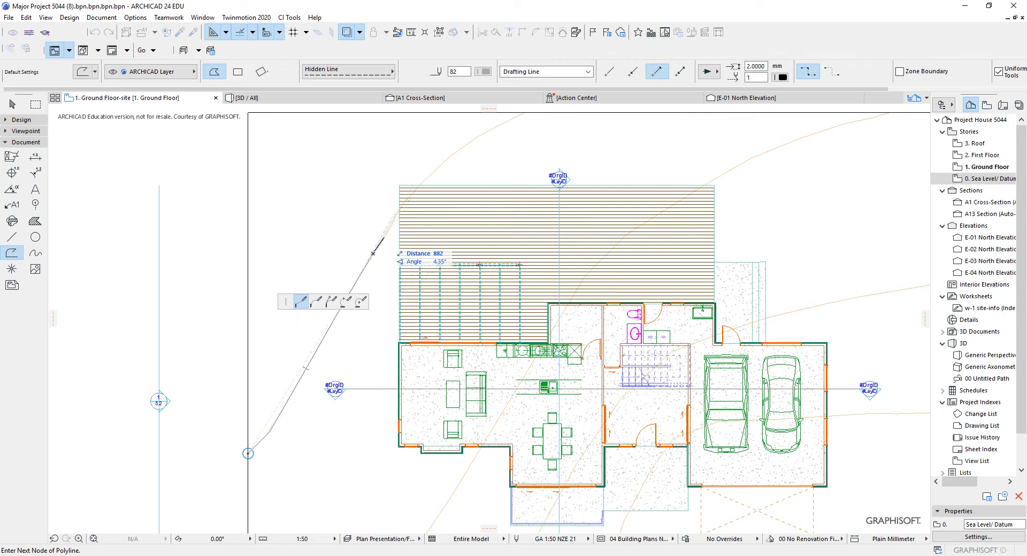
pyautogui.doubleClick(399, 208)
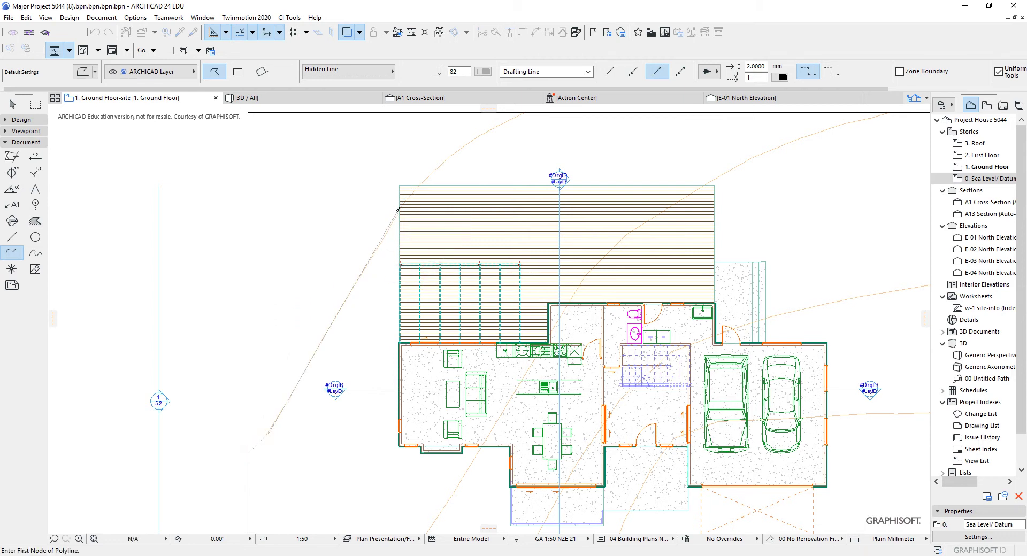
# - Trace the same contour's remaining part from the deck's upper edge to the site's upper boundary as a polyline
pyautogui.click(421, 183)
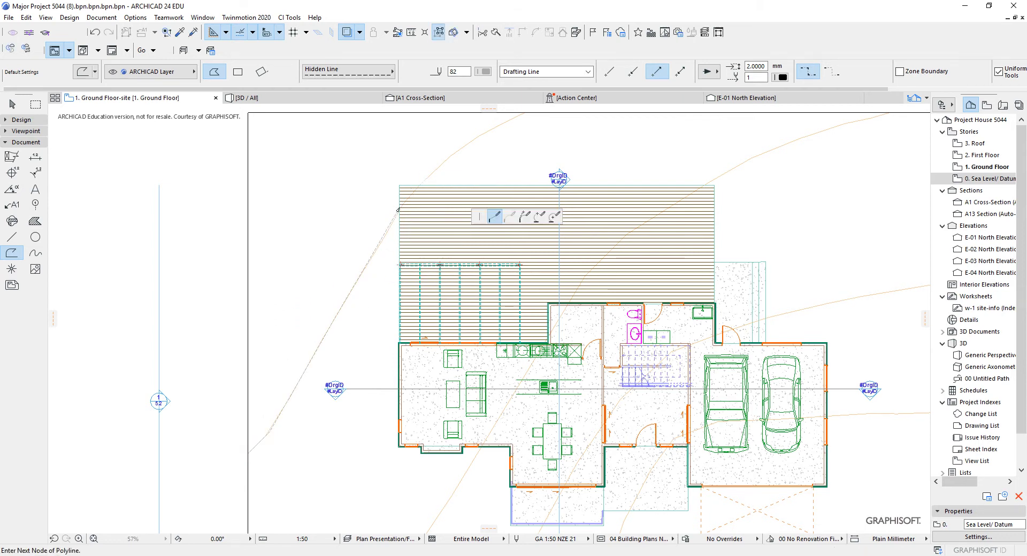
pyautogui.click(450, 156)
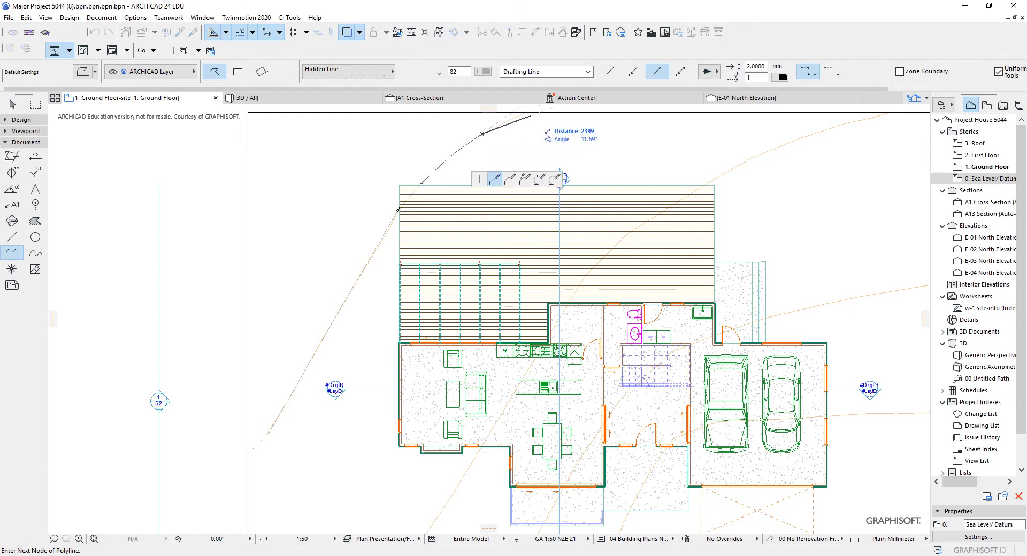
pyautogui.doubleClick(522, 114)
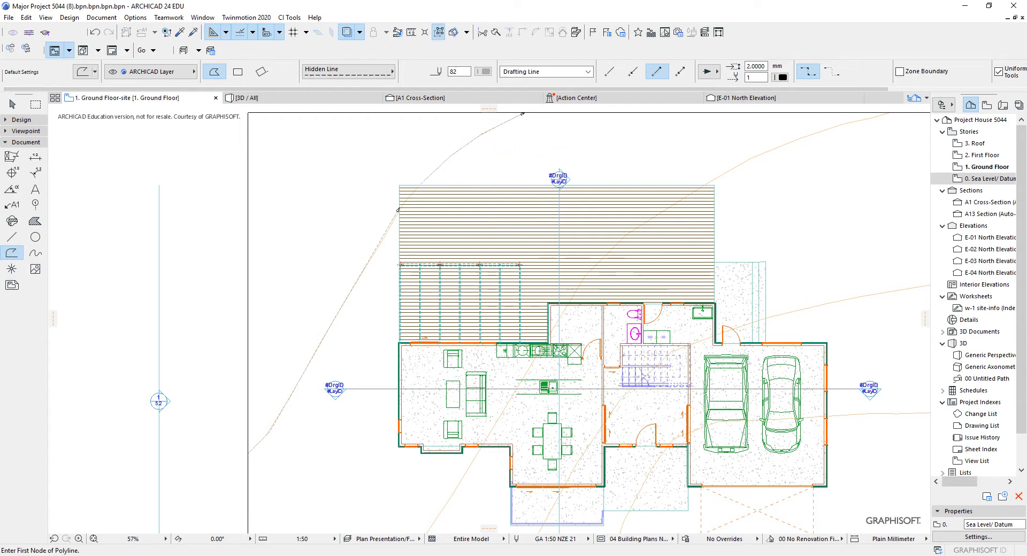
# - Remove the arrowhead from the contour polyline above the deck
pyautogui.keyDown('shift'); pyautogui.click(523, 114); pyautogui.keyUp('shift')
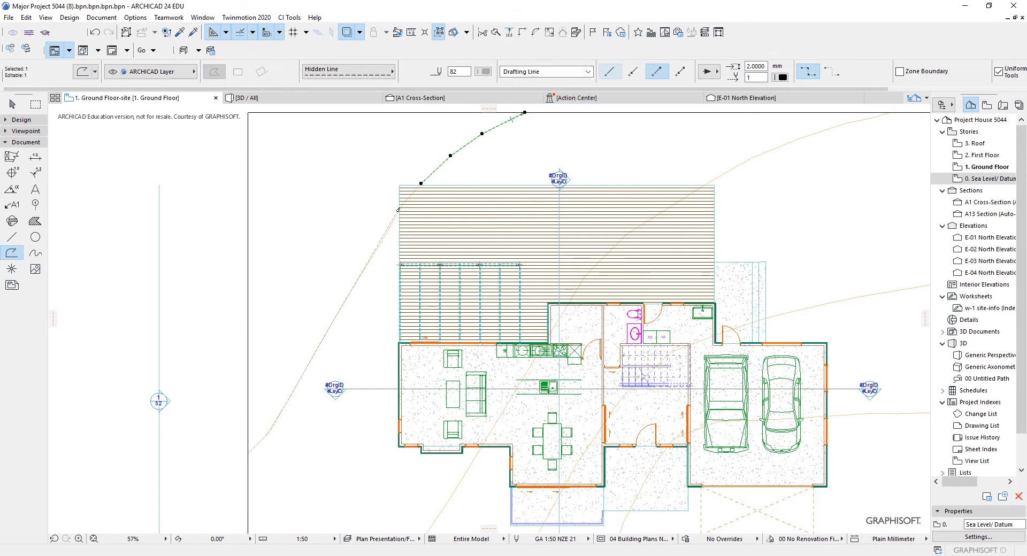
pyautogui.click(608, 71)
pyautogui.scroll(4, 758, 282)
pyautogui.scroll(-7, 758, 281)
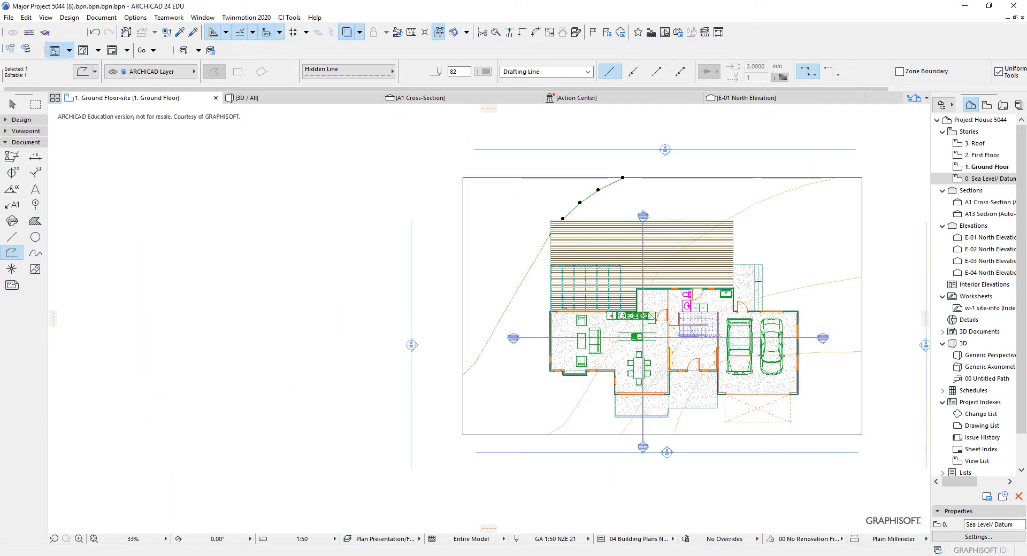
pyautogui.press('Escape')
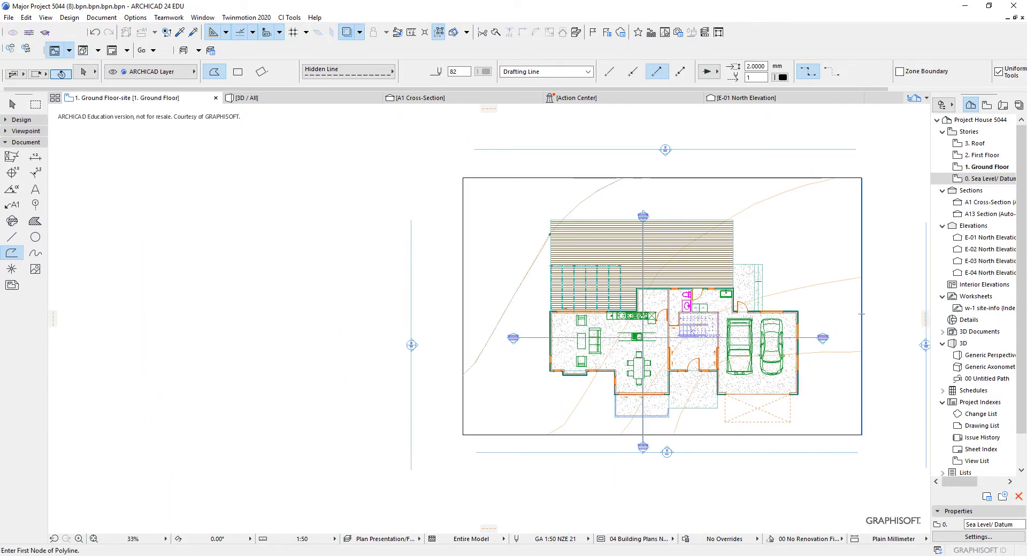
pyautogui.keyDown('shift'); pyautogui.click(861, 314); pyautogui.keyUp('shift')
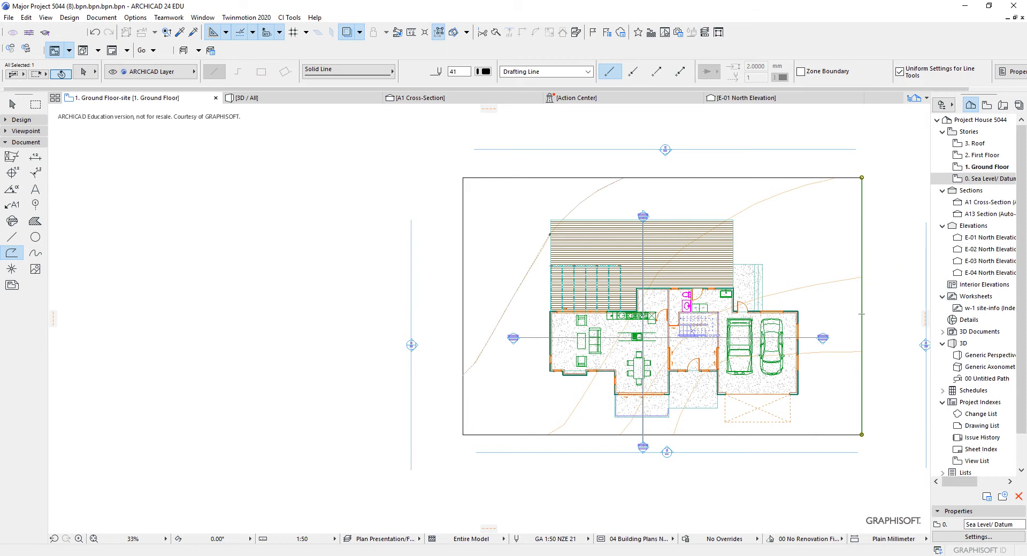
pyautogui.keyDown('shift'); pyautogui.click(463, 277); pyautogui.keyUp('shift')
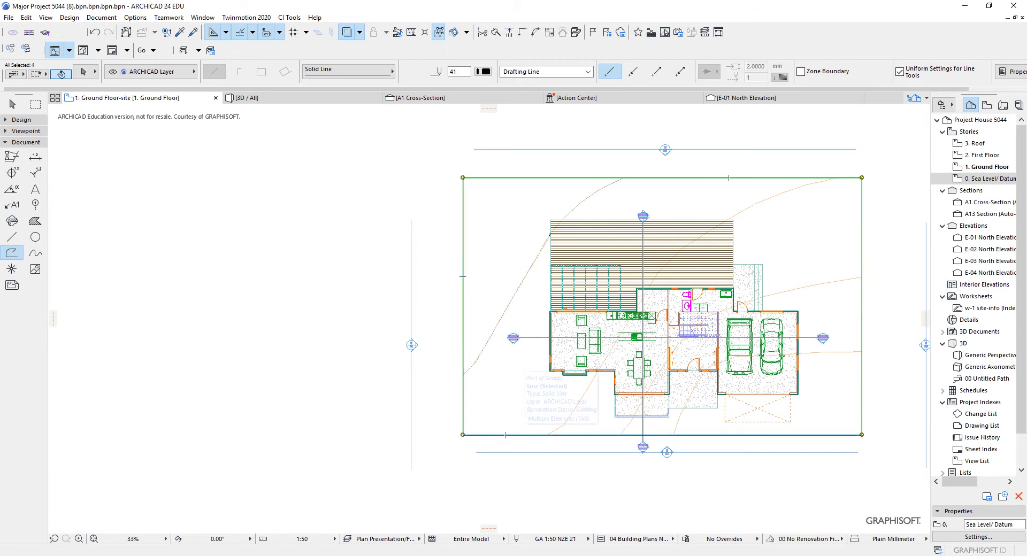
pyautogui.keyDown('shift'); pyautogui.click(505, 435); pyautogui.keyUp('shift')
pyautogui.press('Escape')
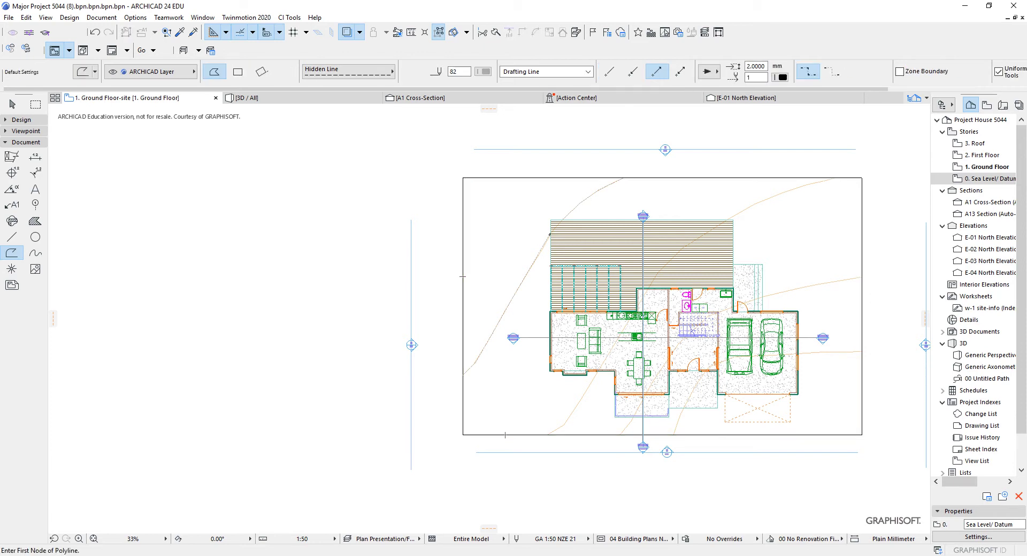
pyautogui.click(550, 234)
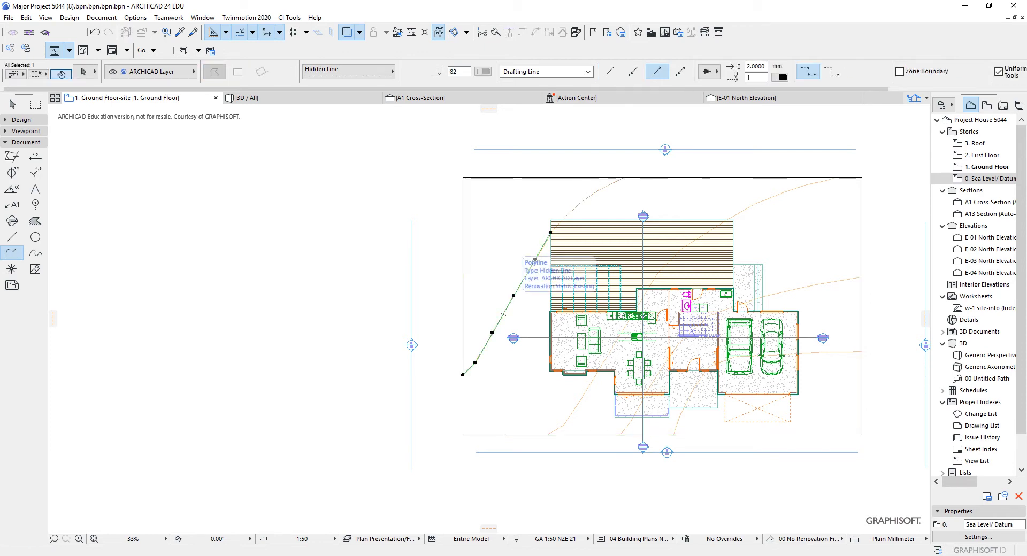
pyautogui.press('Escape')
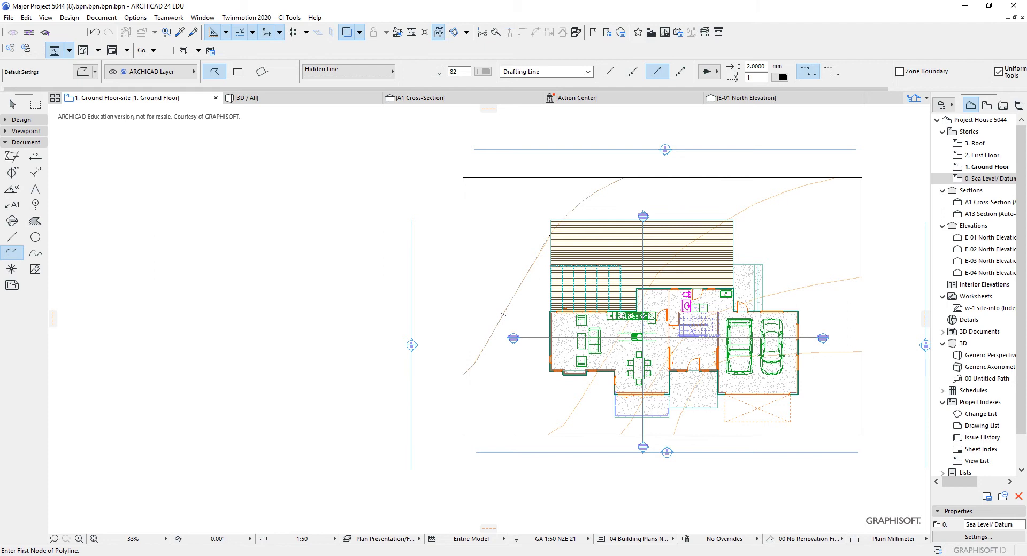
# - Set new polylines to have no arrowheads and trace the contour from the deck's upper-right edge to the site's upper boundary
pyautogui.click(610, 72)
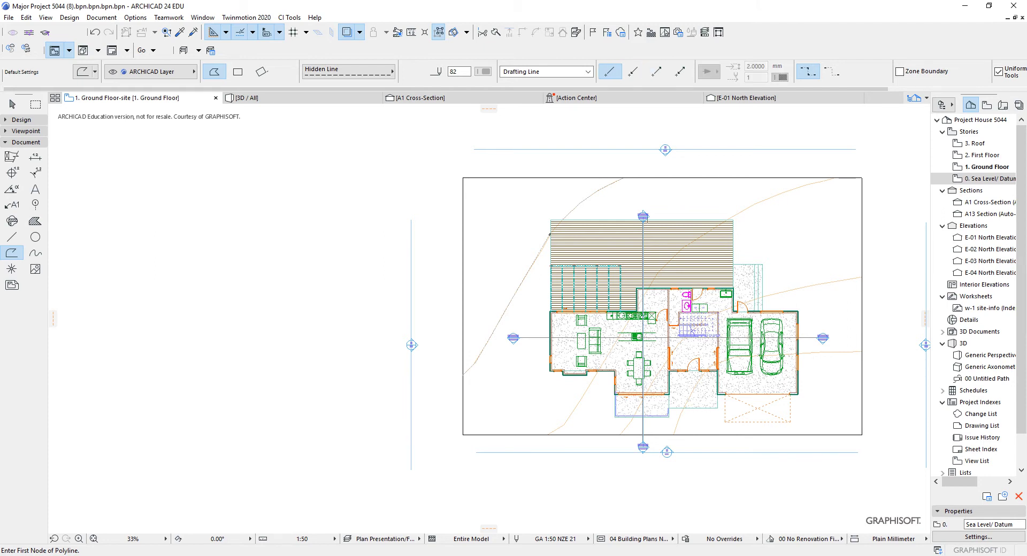
pyautogui.click(727, 220)
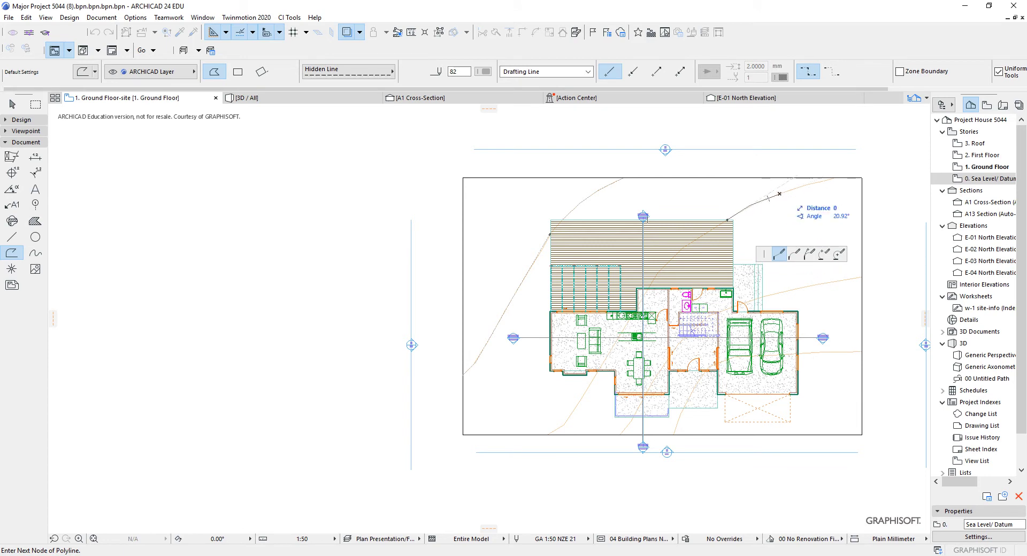
pyautogui.click(769, 199)
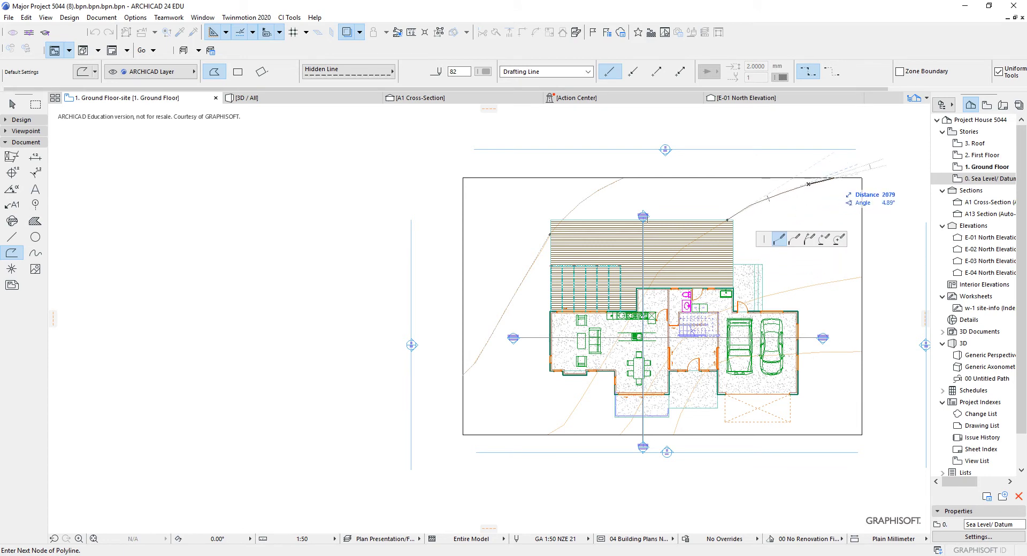
pyautogui.doubleClick(834, 178)
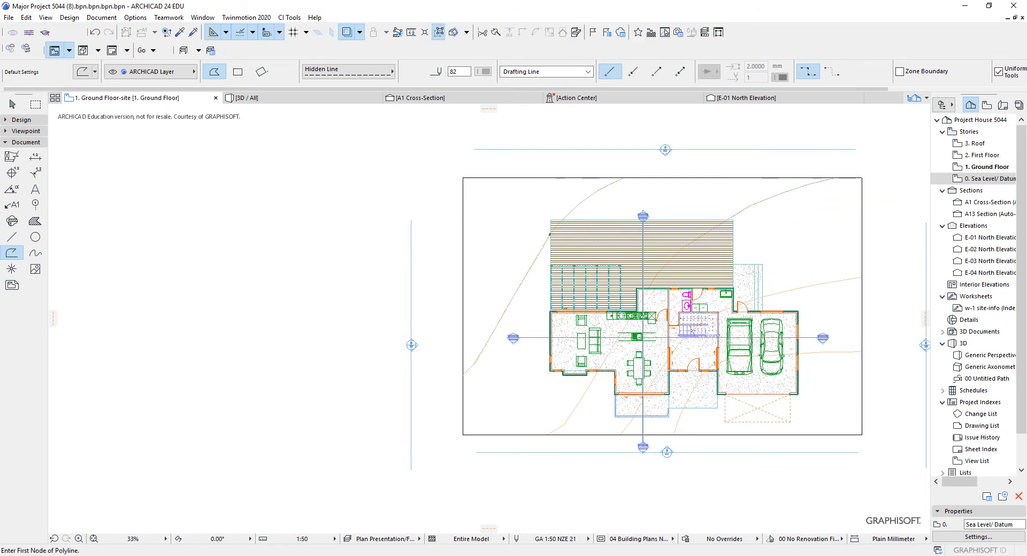
# - Trace the three contours between the site's lower boundary and the house and its front slabs as separate Hidden Line polylines
pyautogui.click(547, 434)
pyautogui.click(564, 425)
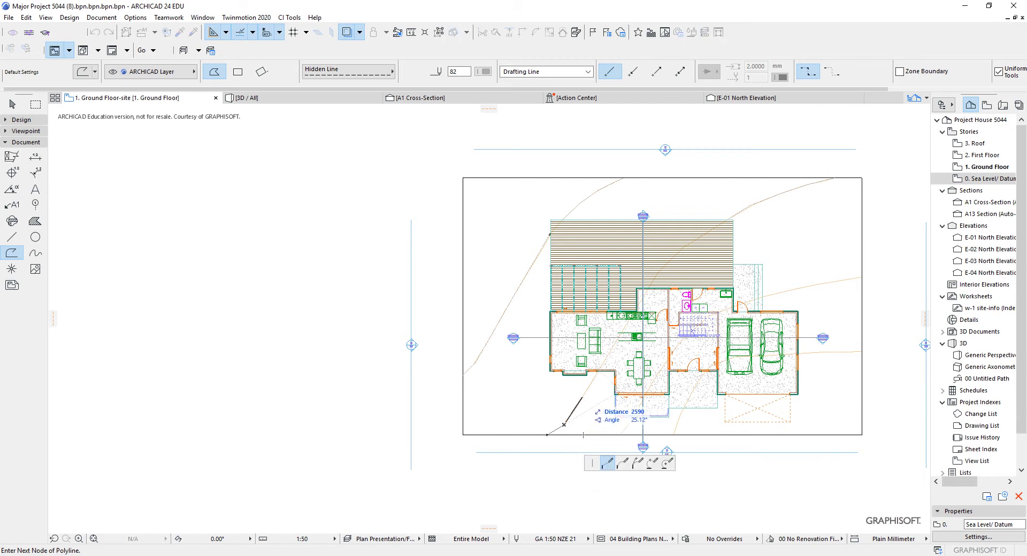
pyautogui.press('Escape')
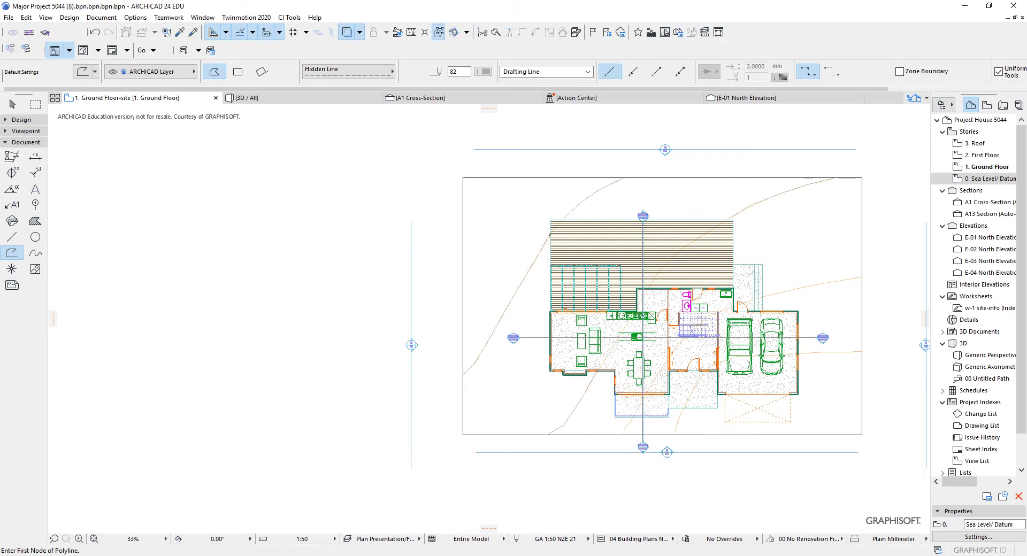
pyautogui.click(647, 454)
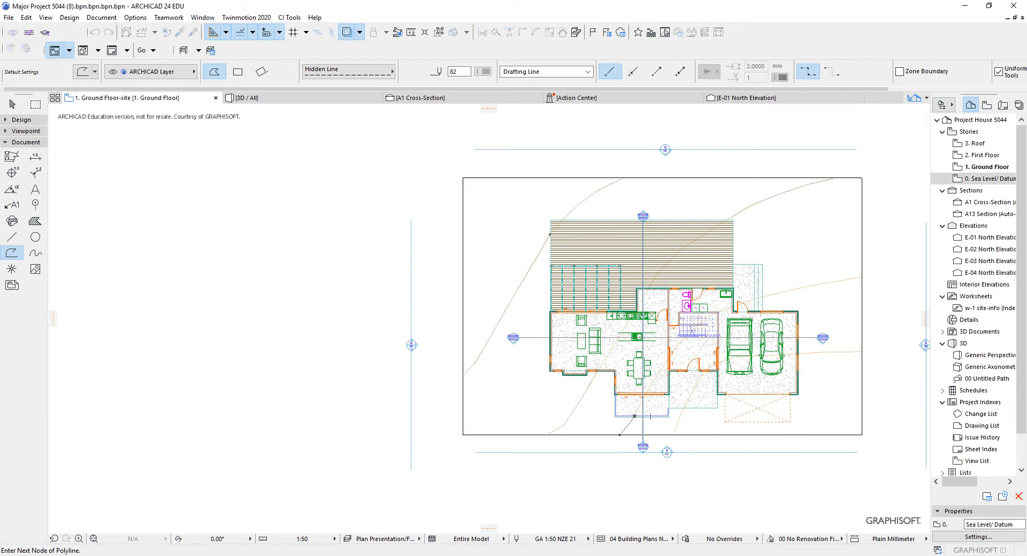
pyautogui.press('Escape')
pyautogui.click(674, 435)
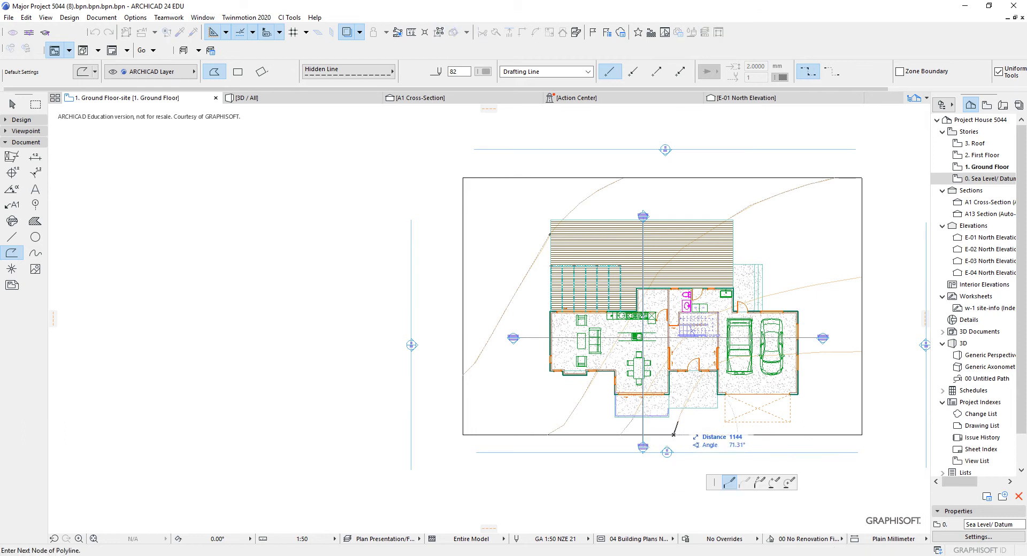
pyautogui.press('Escape')
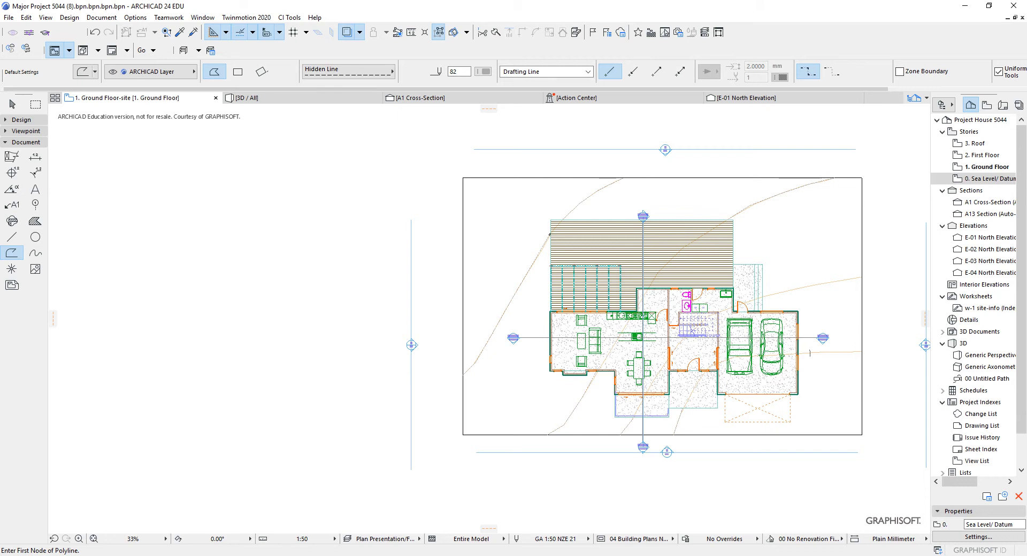
# - Trace the two contours running from the garage wall and the side slab to the site's right boundary as polylines
pyautogui.click(799, 354)
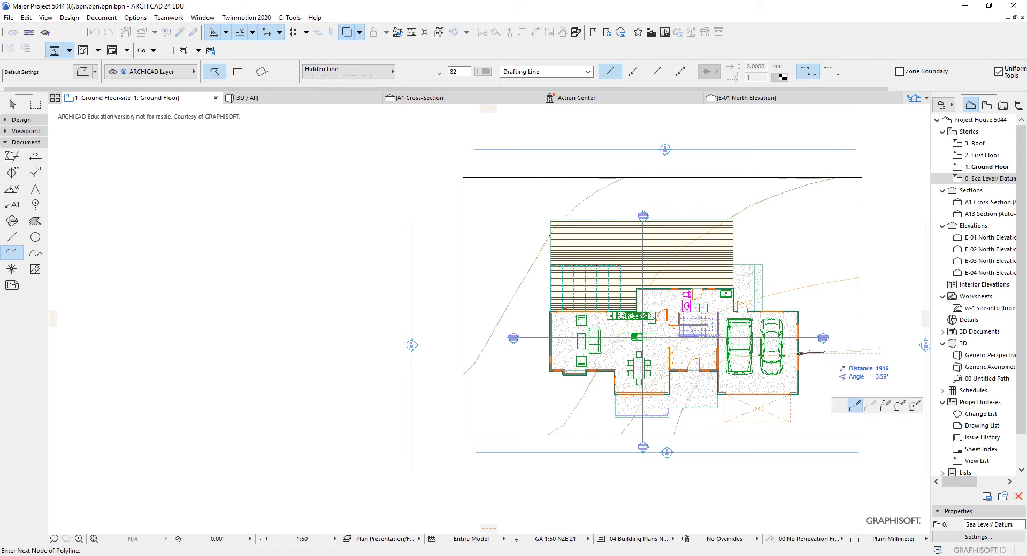
pyautogui.press('Escape')
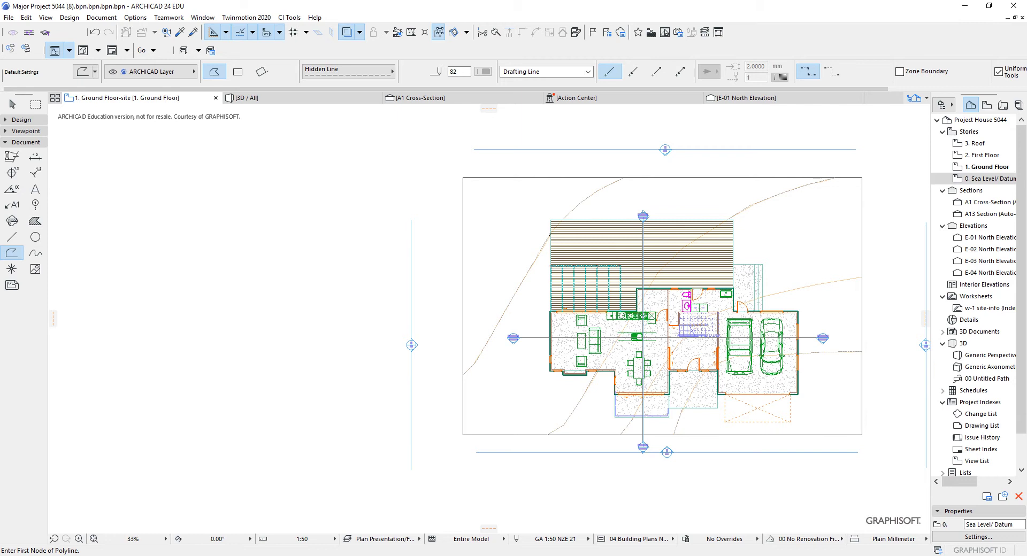
pyautogui.click(764, 296)
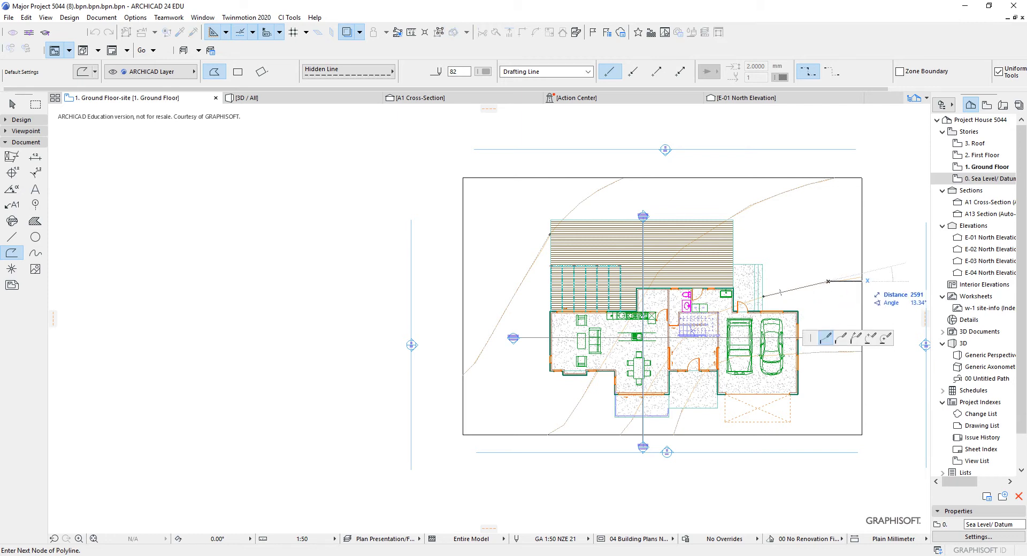
pyautogui.press('Escape')
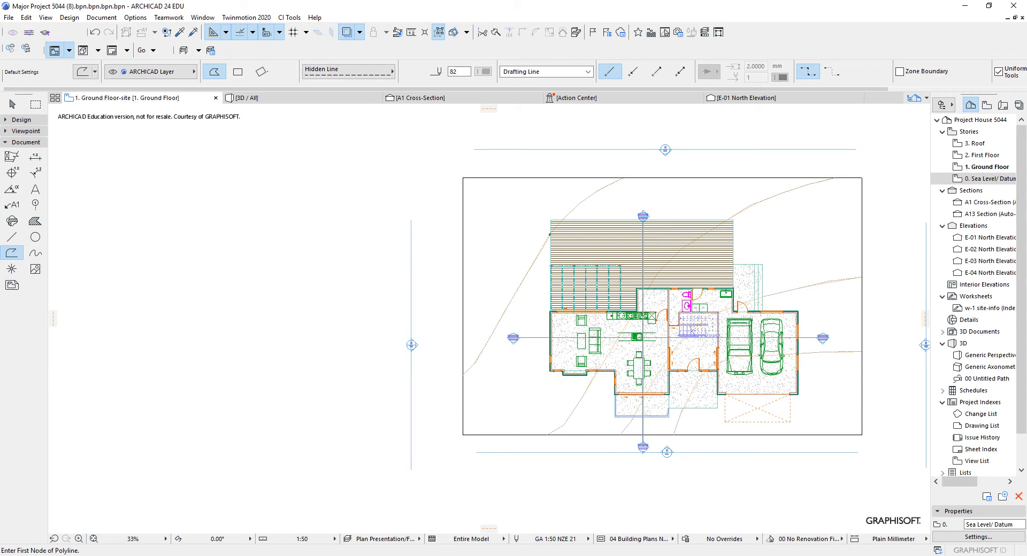
# - Turn off the trace reference and review the drawn boundary and dashed contours across the site plan
pyautogui.scroll(2, 754, 239)
pyautogui.scroll(-4, 755, 239)
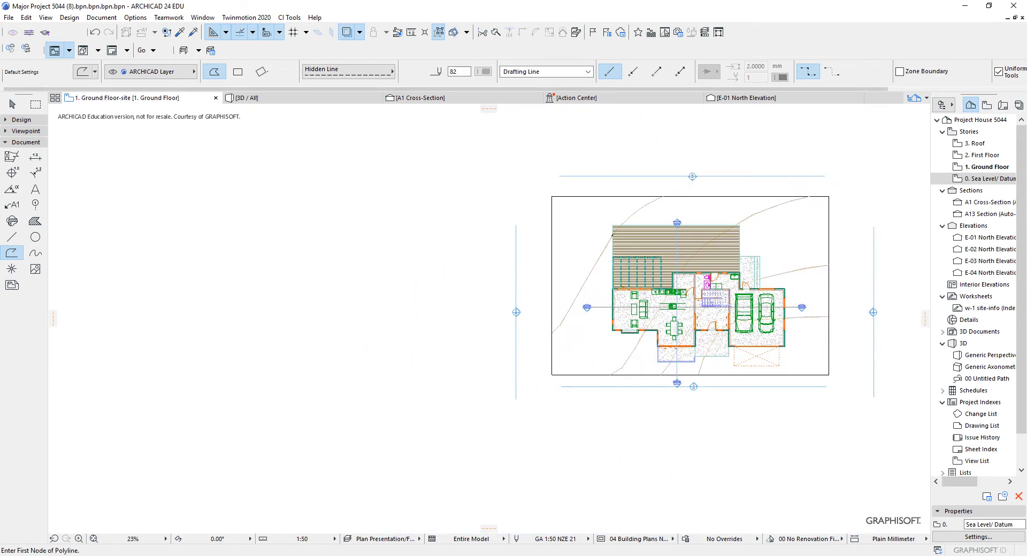
pyautogui.scroll(4, 813, 348)
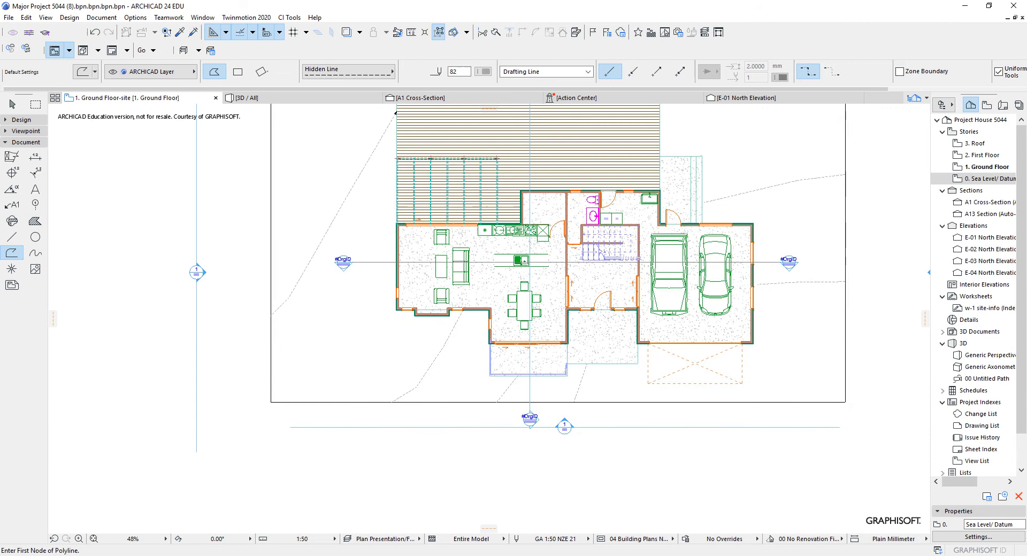
pyautogui.scroll(-3, 706, 273)
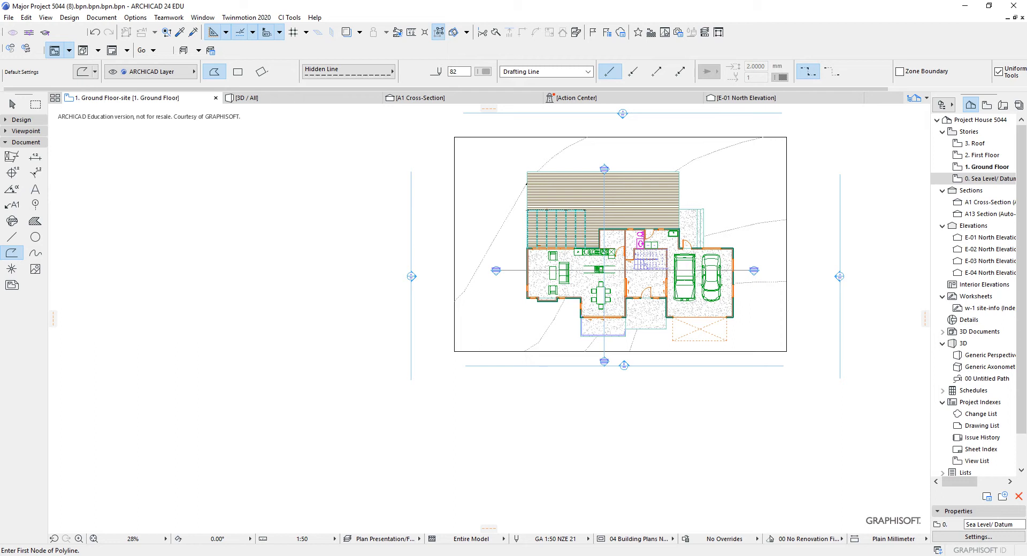
pyautogui.moveTo(621, 246); pyautogui.dragTo(557, 295, button='middle')
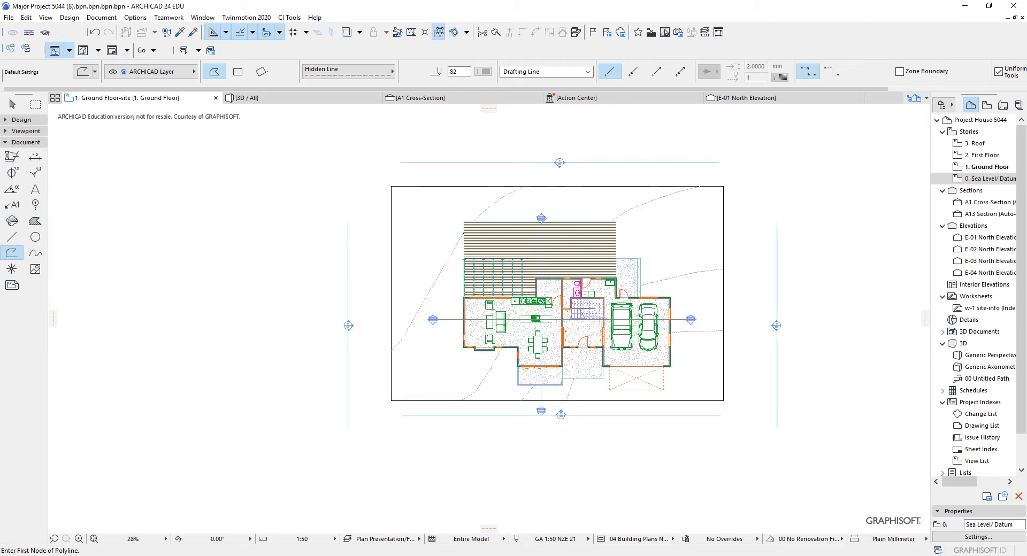
# - Open the default settings of the Object tool and search the library parts for "tree"
pyautogui.click(22, 119)
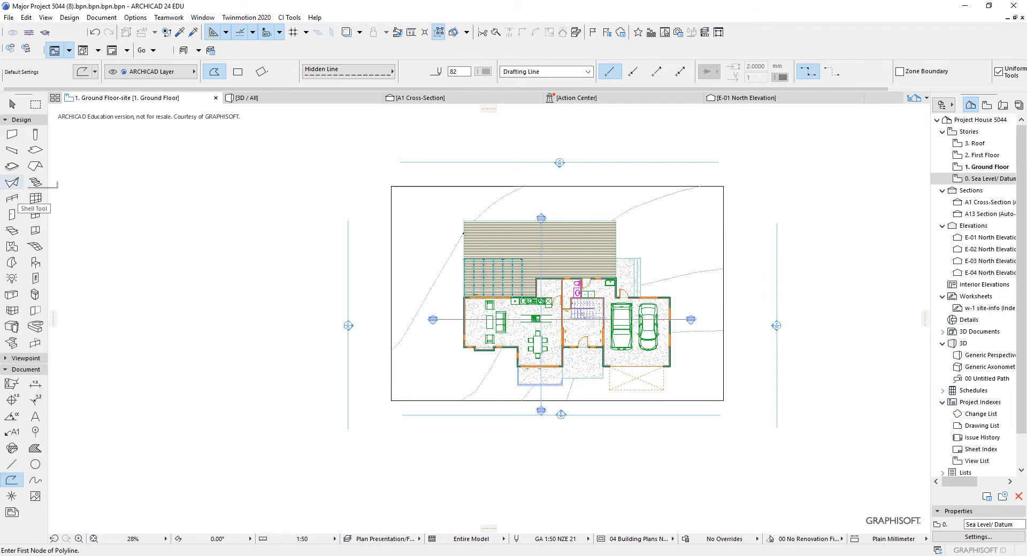
pyautogui.doubleClick(36, 262)
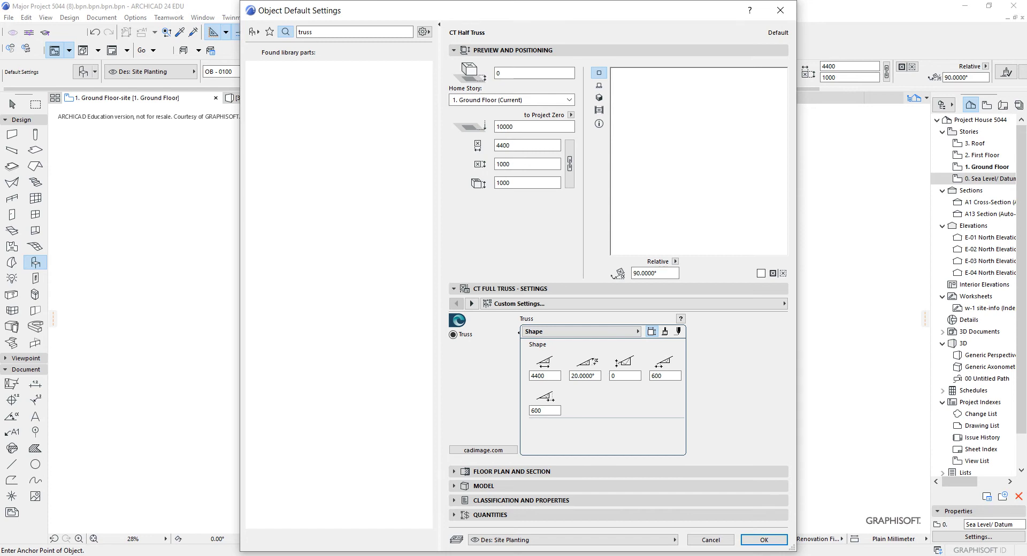
pyautogui.press('Return')
pyautogui.press('BackSpace')
pyautogui.press('BackSpace')
pyautogui.press('BackSpace')
pyautogui.write('ee')
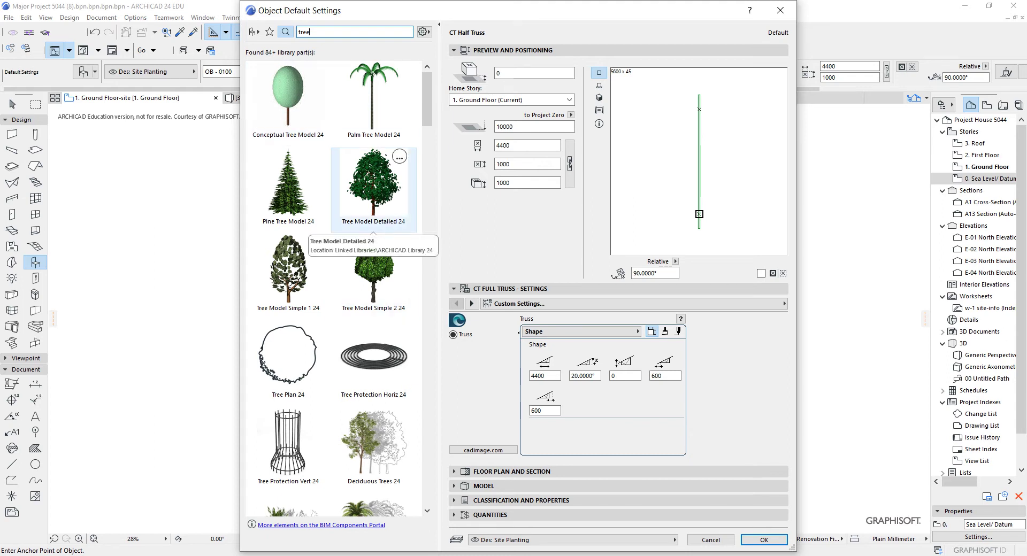
# - Compare the pine, detailed, simple and palm tree models among the found library parts
pyautogui.click(287, 185)
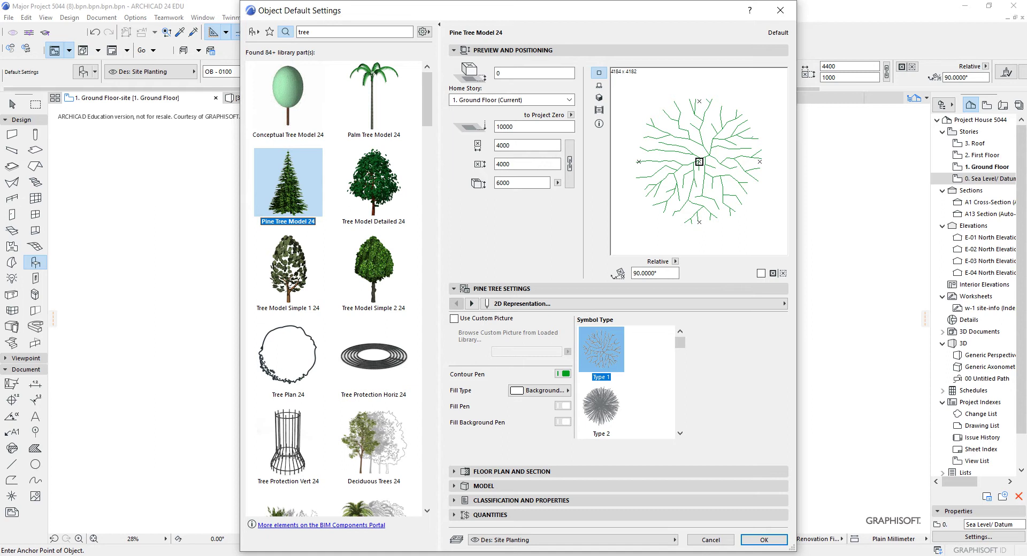
pyautogui.click(373, 184)
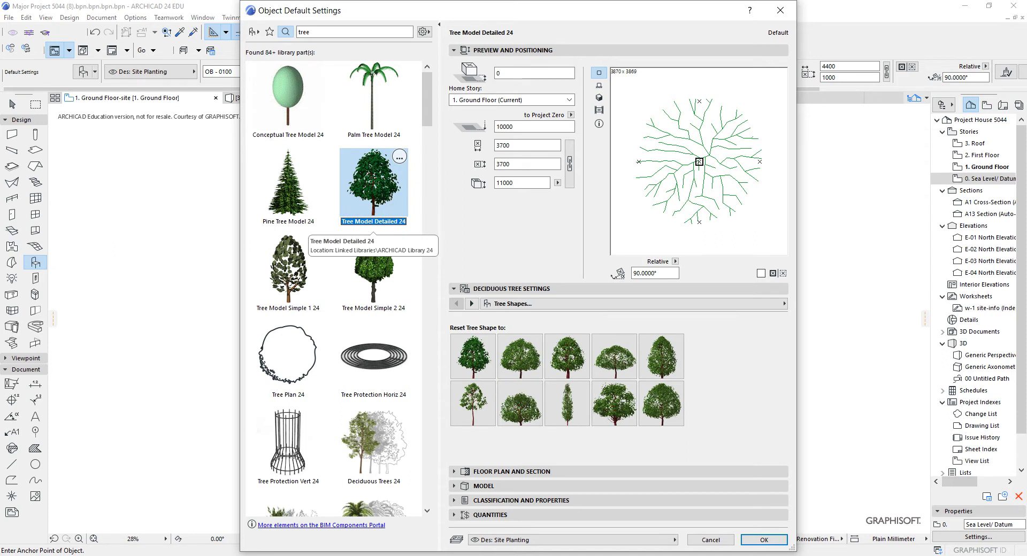
pyautogui.click(280, 310)
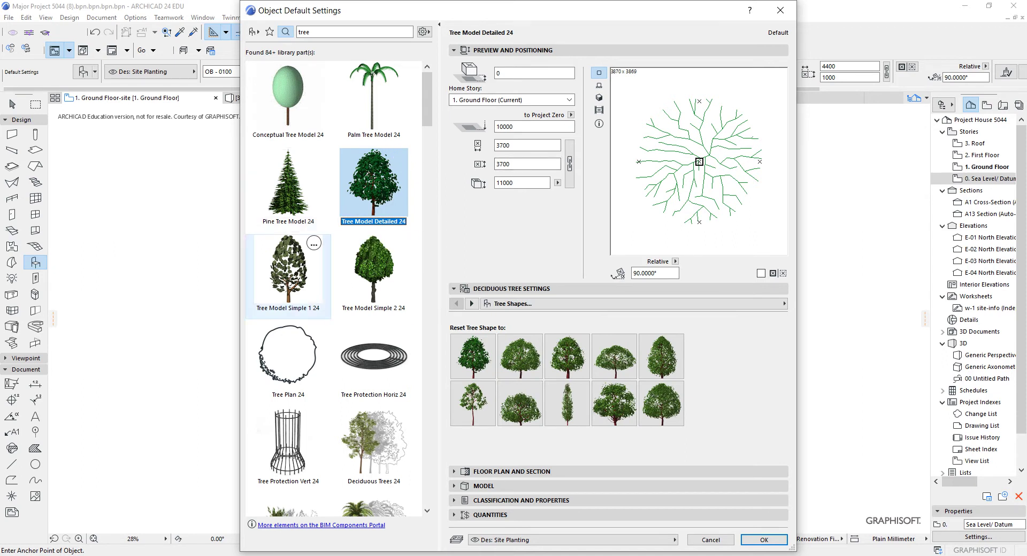
pyautogui.click(373, 273)
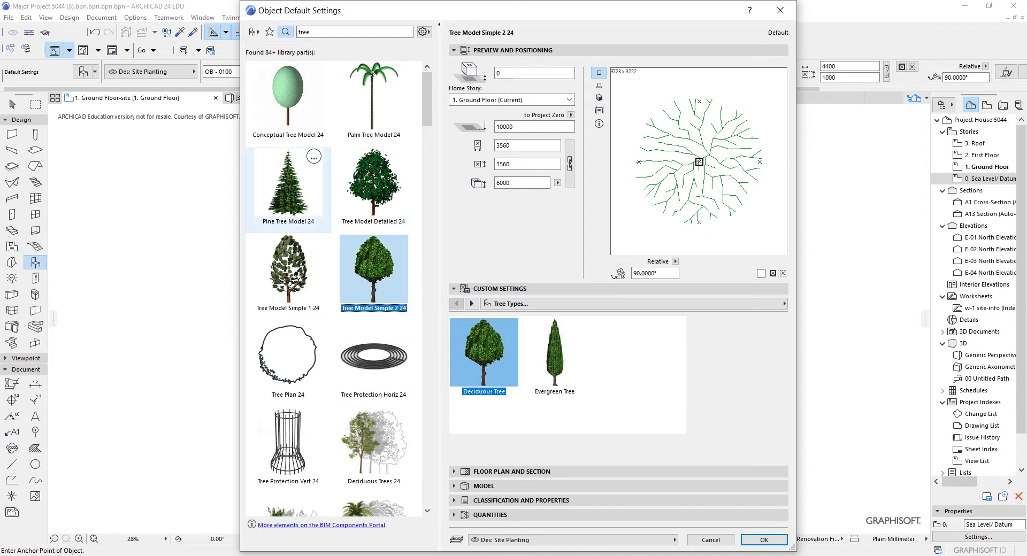
pyautogui.scroll(-1, 332, 289)
pyautogui.scroll(1, 332, 289)
pyautogui.click(373, 99)
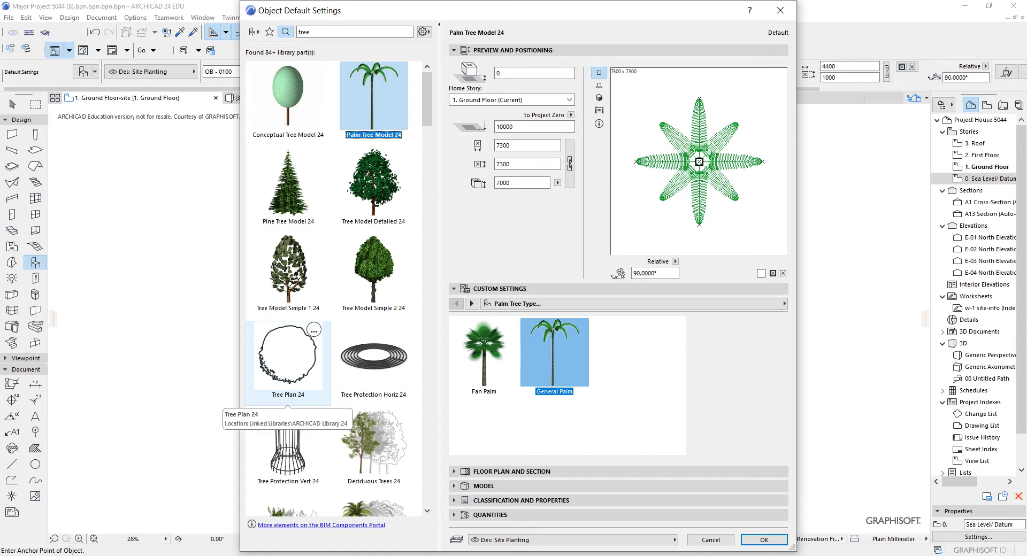
pyautogui.scroll(-1, 289, 364)
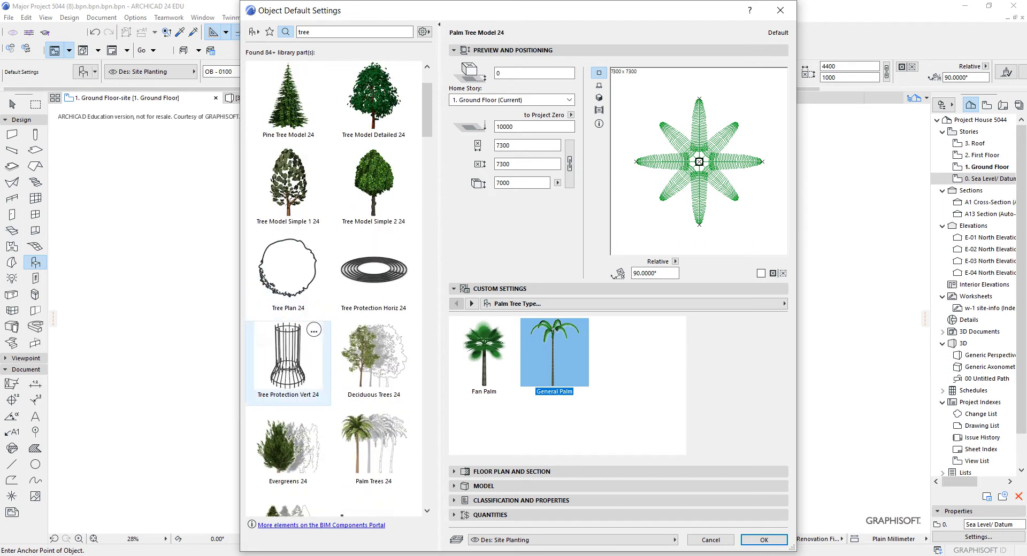
pyautogui.scroll(1, 288, 364)
# - Choose Pine Tree Model 24 with home story 0. Sea Level/ Datum and set its elevation above that story to 8500
pyautogui.click(287, 187)
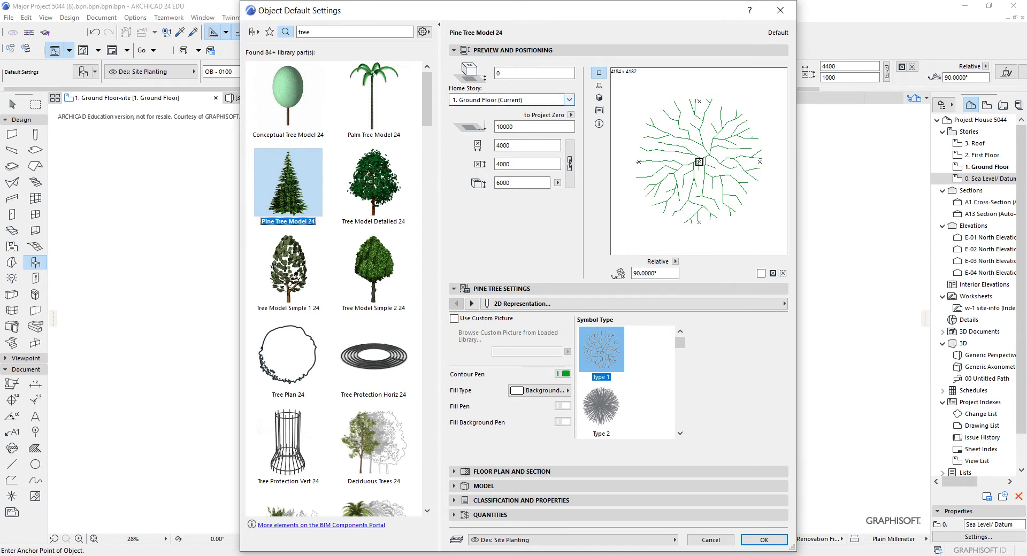
pyautogui.click(569, 99)
pyautogui.press('Return')
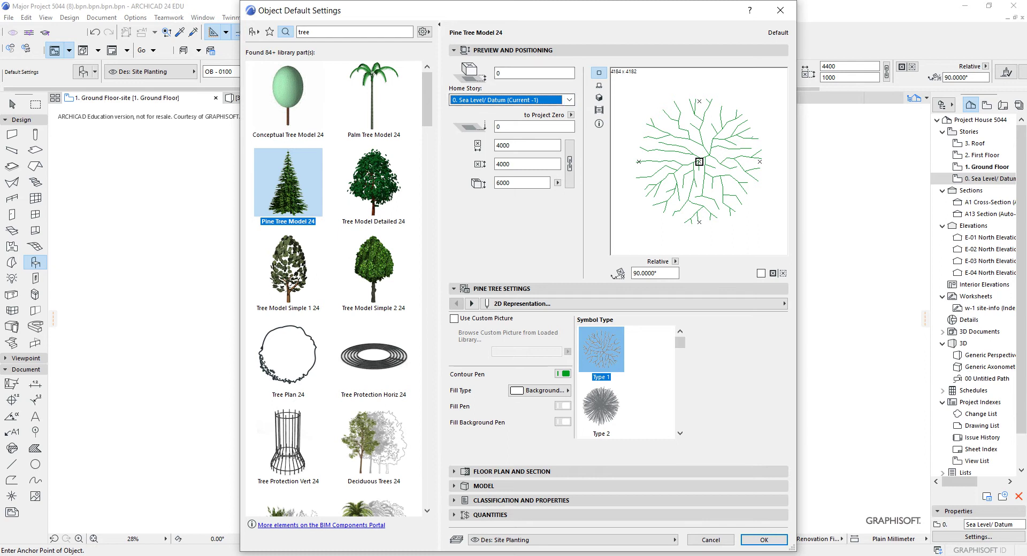
pyautogui.doubleClick(499, 73)
pyautogui.write('8500')
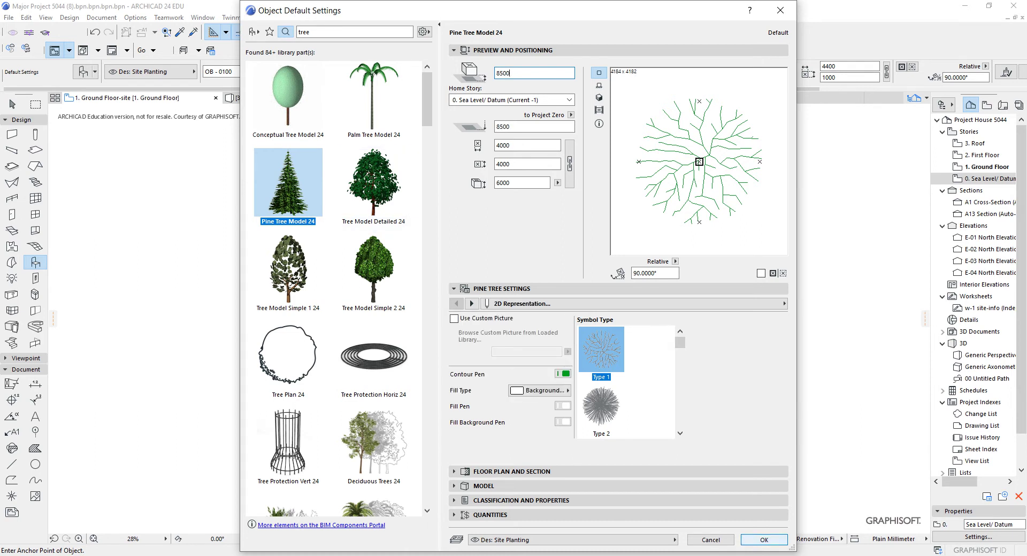
# - Place the pine tree at the deck's left edge and keep it on the story that is not displayed
pyautogui.press('Return')
pyautogui.click(464, 233)
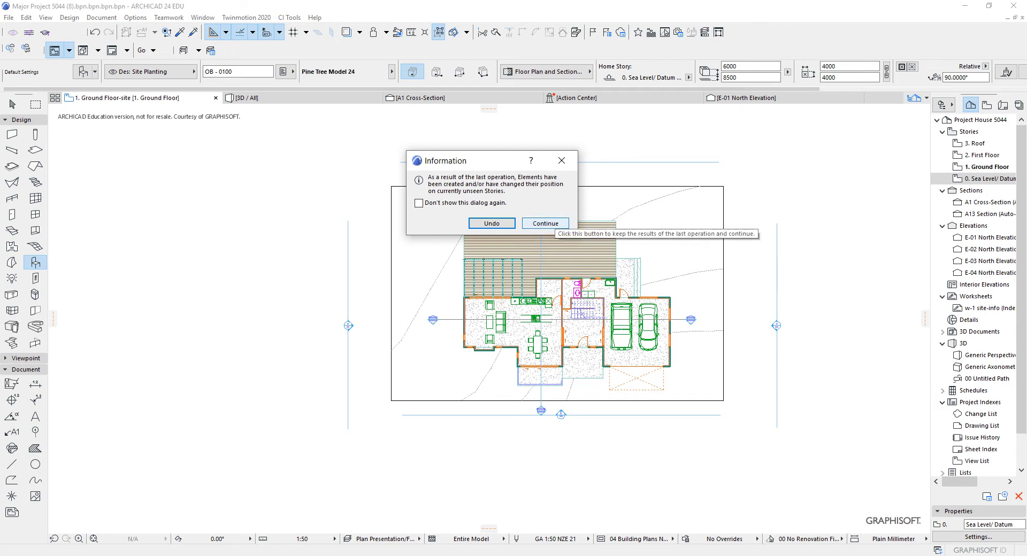
pyautogui.click(545, 224)
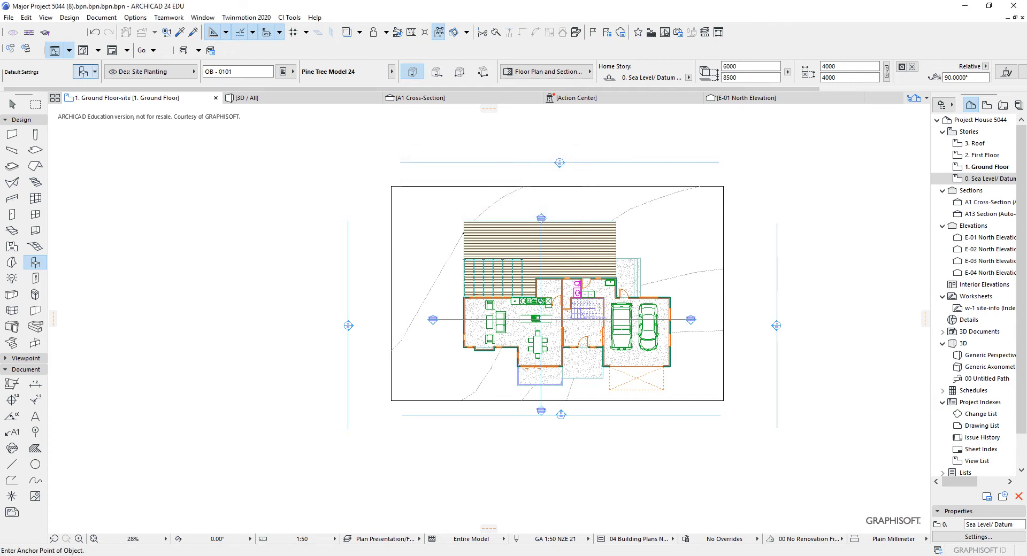
# - Set the pine tree to show on Home & One Story Up and place two trees in the site's upper-left corner
pyautogui.click(84, 71)
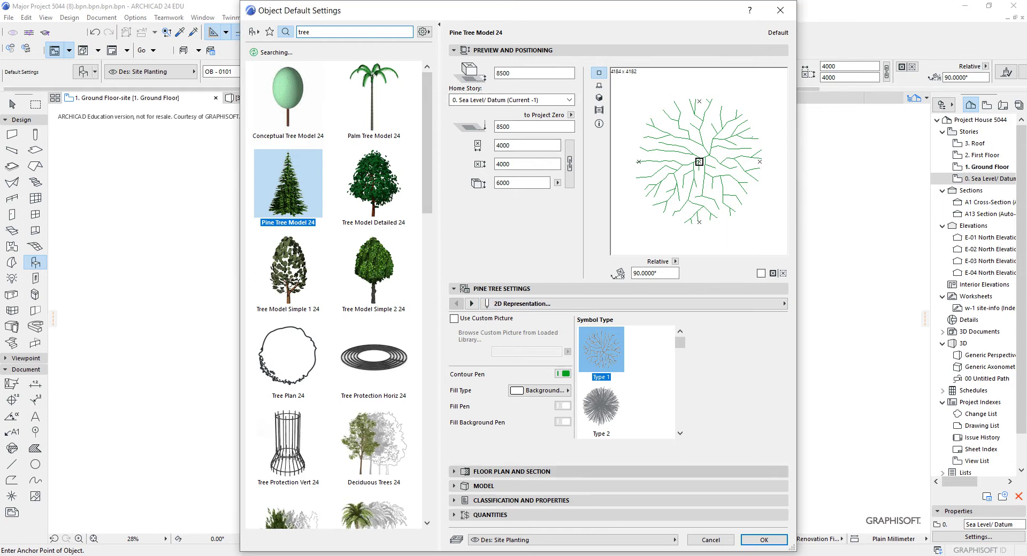
pyautogui.click(512, 472)
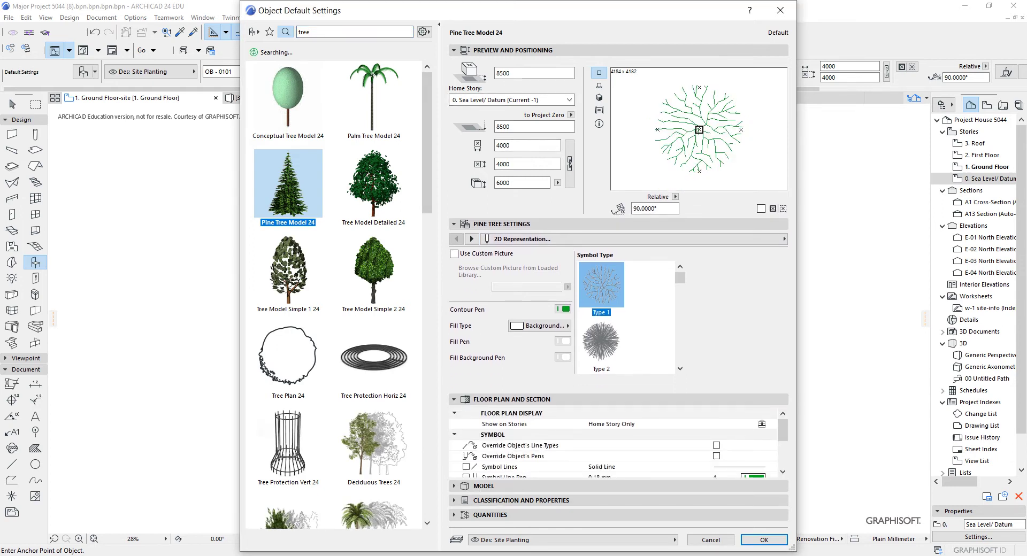
pyautogui.click(611, 424)
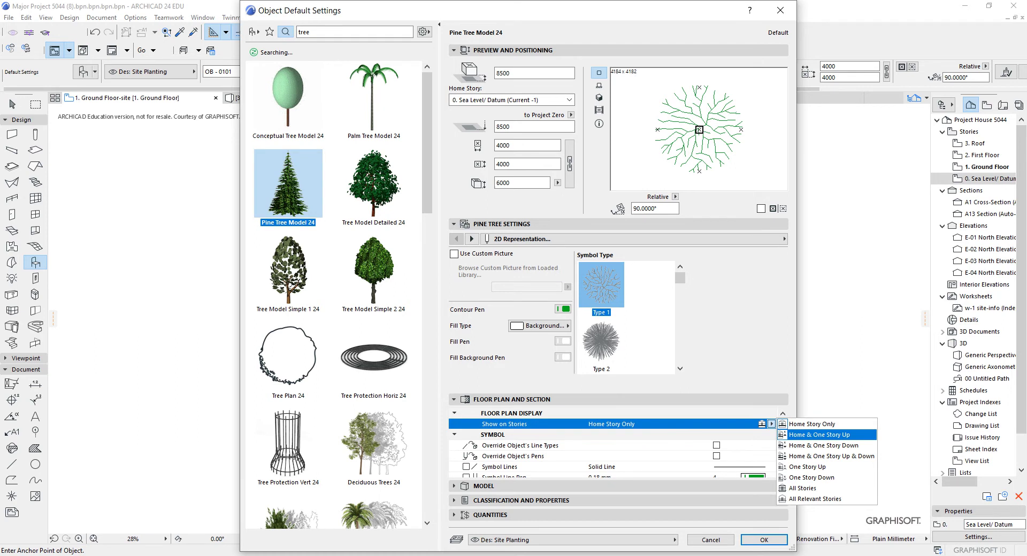
pyautogui.click(812, 424)
pyautogui.click(764, 540)
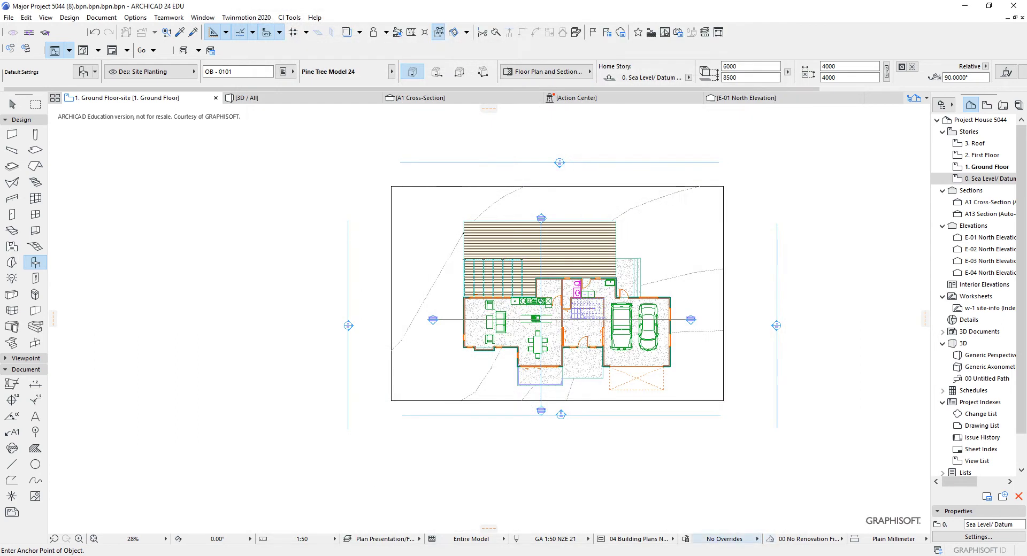
pyautogui.click(409, 197)
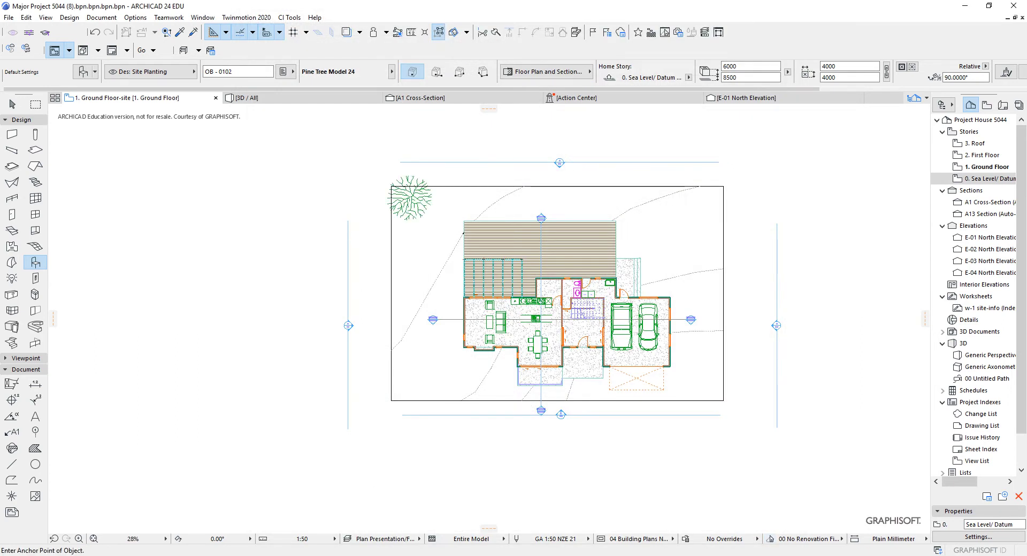
pyautogui.click(448, 201)
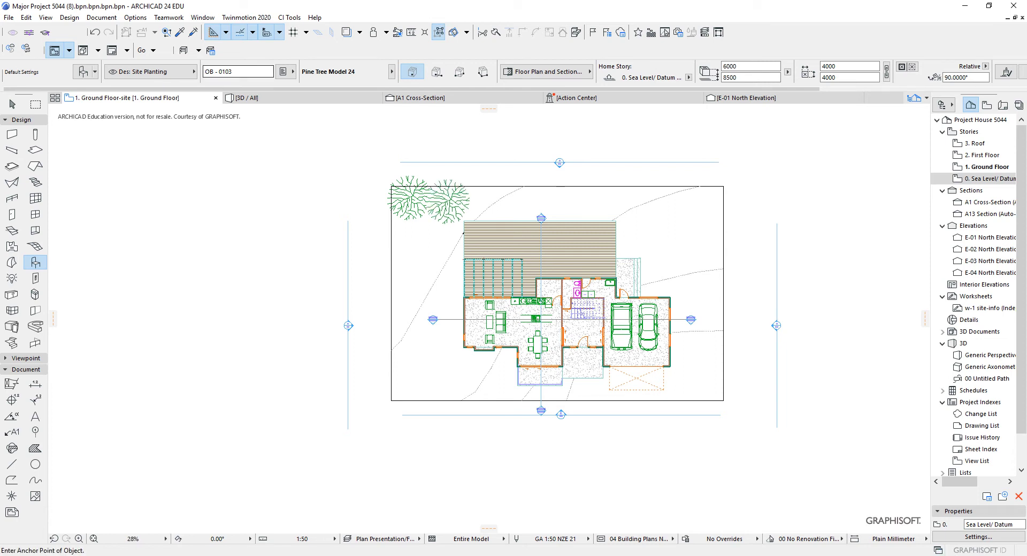
# - Set the pine tree's elevation to Project Zero to 9600 and place two trees in the site's lower-right corner
pyautogui.click(83, 71)
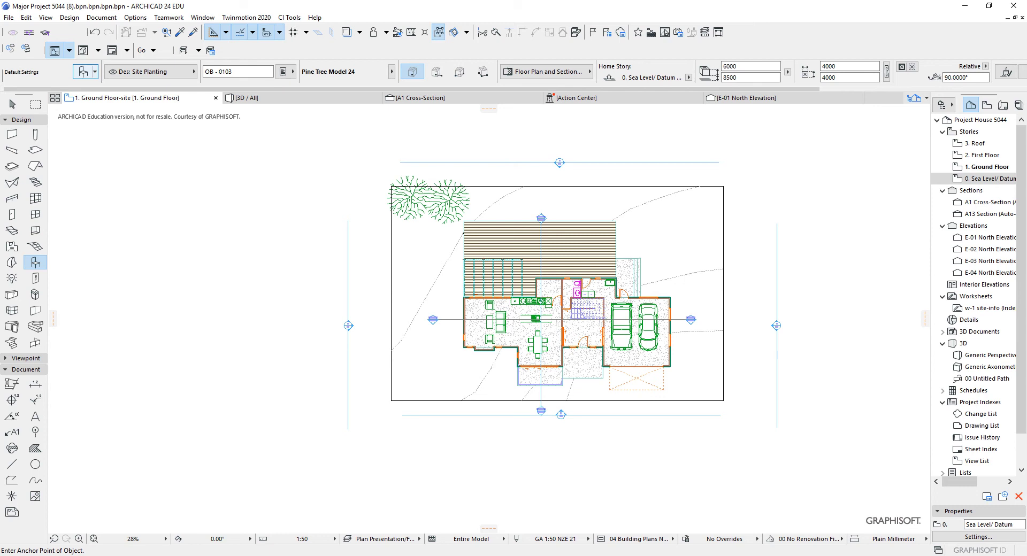
pyautogui.click(514, 126)
pyautogui.write('9600')
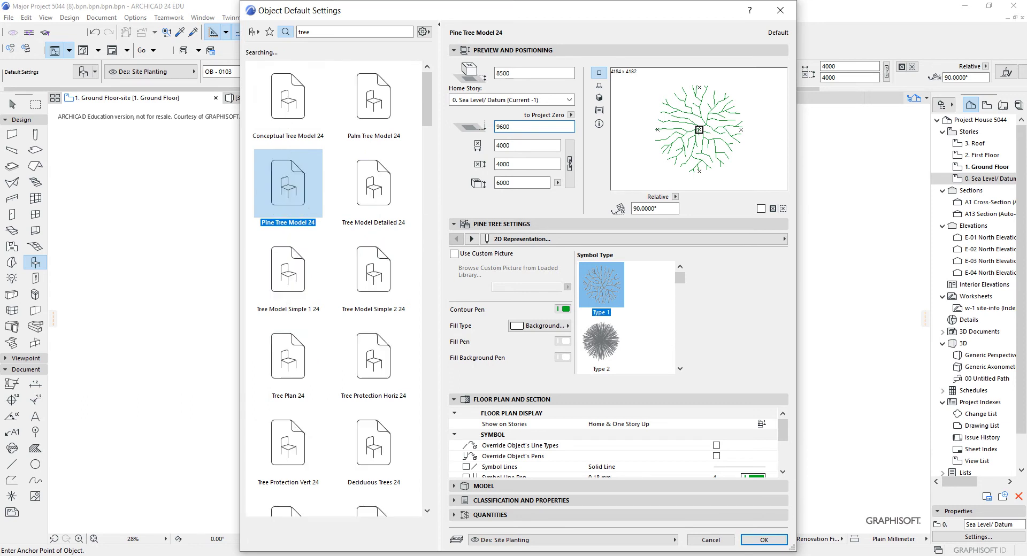
pyautogui.click(764, 540)
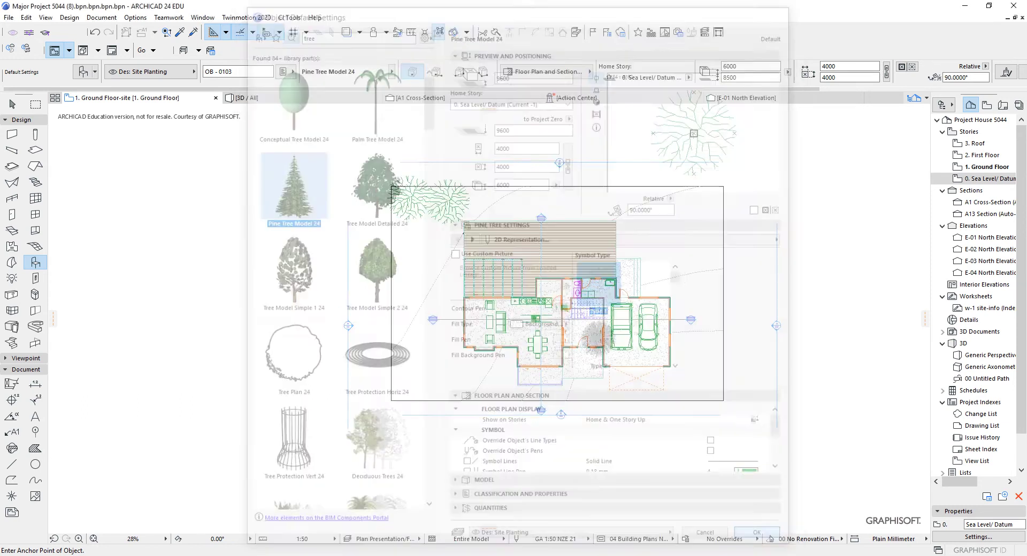
pyautogui.click(710, 355)
pyautogui.click(696, 392)
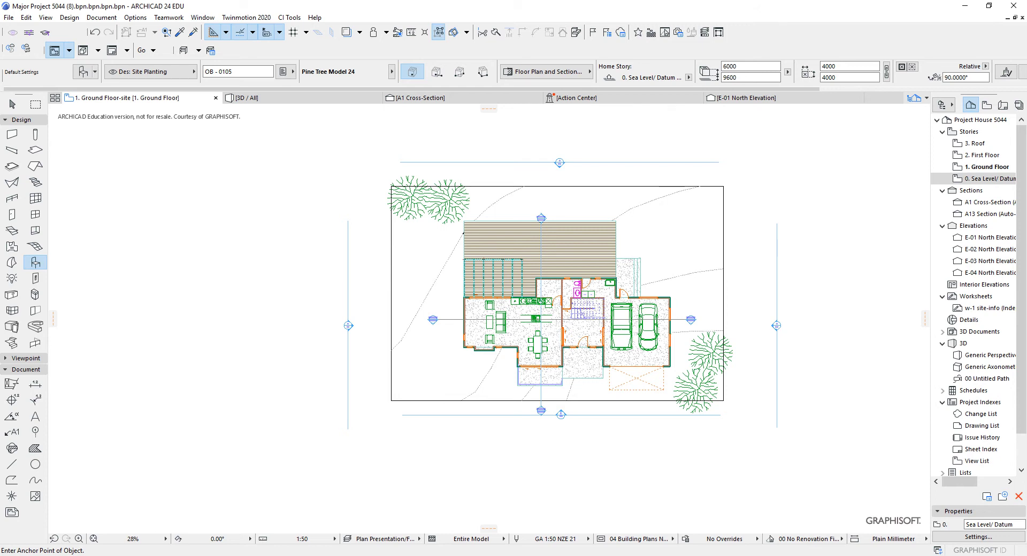
# - Compare Pine Tree Model 24 with the detailed and simple tree models and set the pine's 2D symbol type to Type 16
pyautogui.click(83, 71)
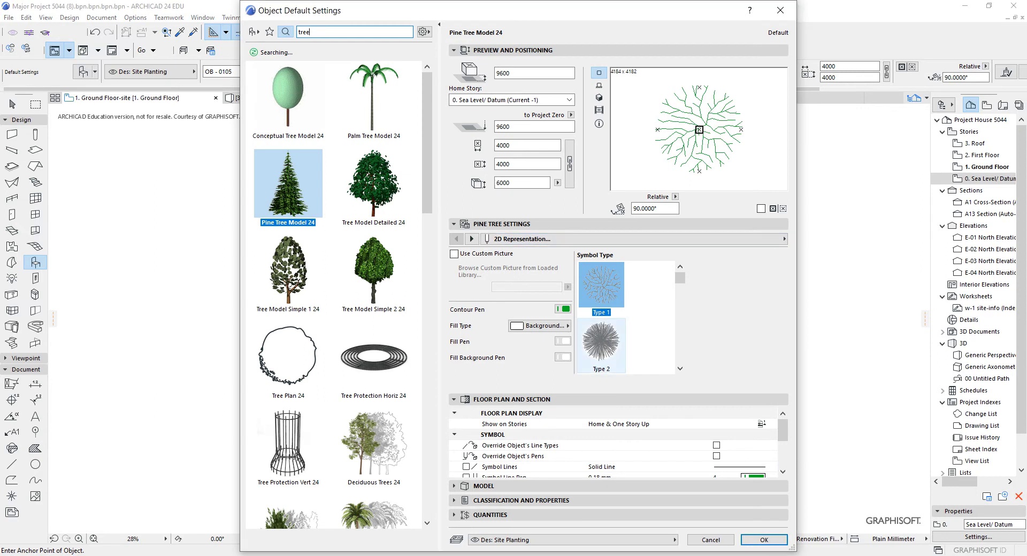
pyautogui.click(373, 185)
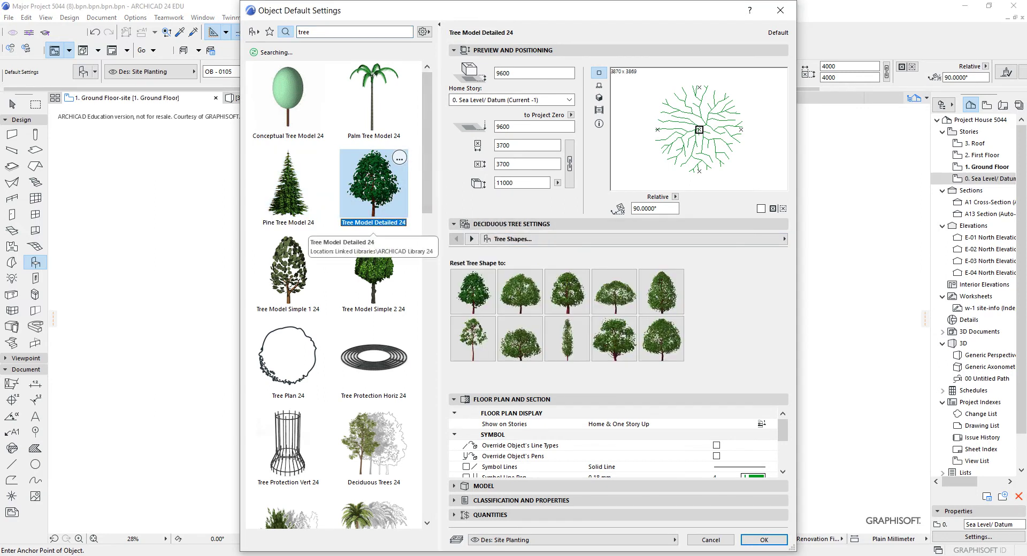
pyautogui.click(289, 270)
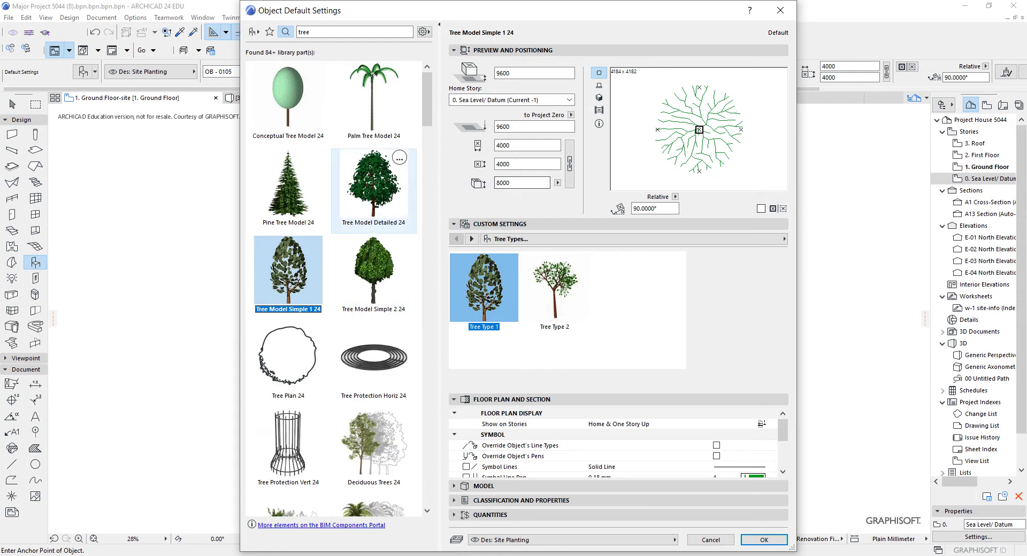
pyautogui.click(289, 185)
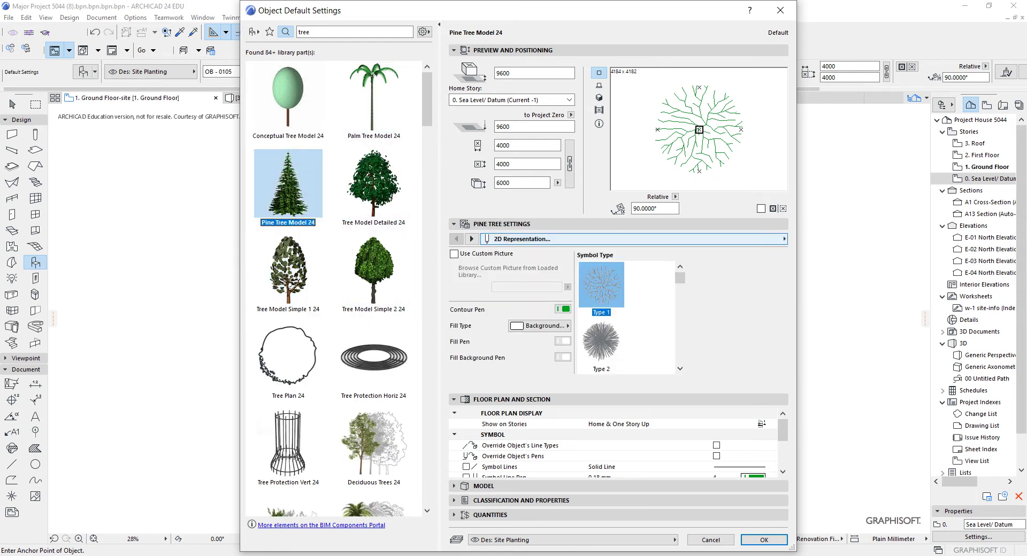
pyautogui.scroll(-4, 626, 316)
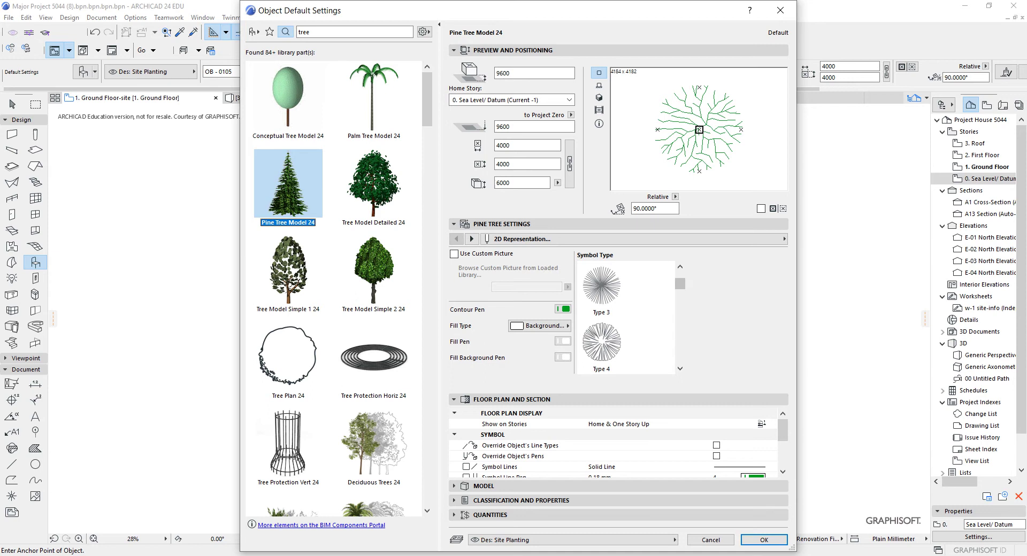
pyautogui.scroll(-4, 626, 315)
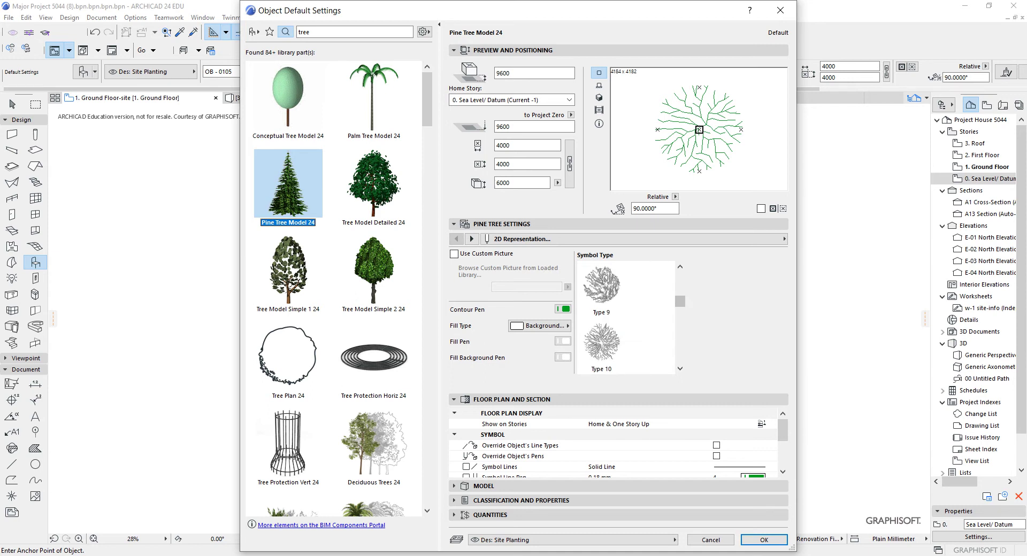
pyautogui.scroll(-2, 626, 315)
pyautogui.scroll(-4, 626, 315)
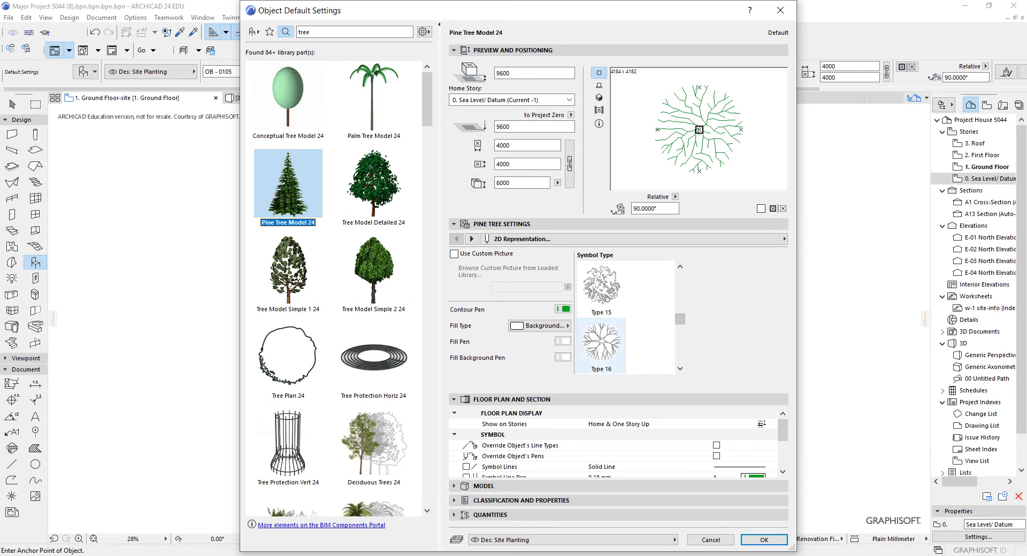
pyautogui.click(602, 343)
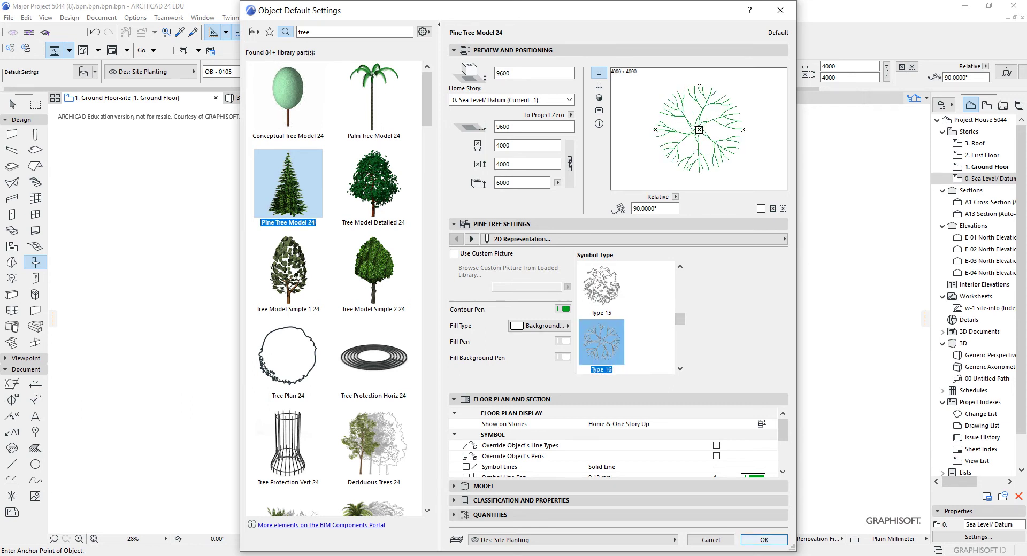
pyautogui.click(763, 539)
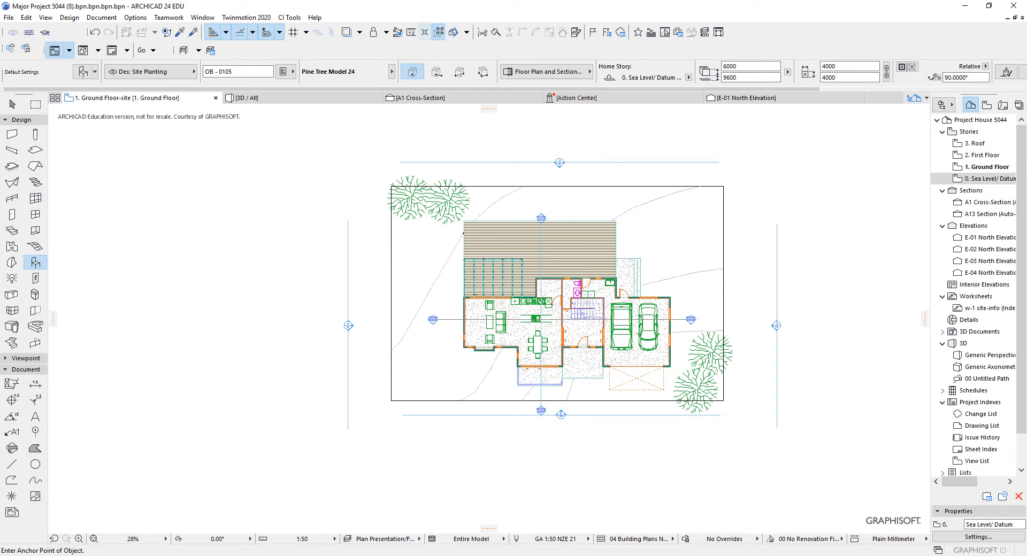
# - Set the pine tree's elevation to Project Zero to 9200 and place two trees in the site's lower-left corner
pyautogui.click(83, 71)
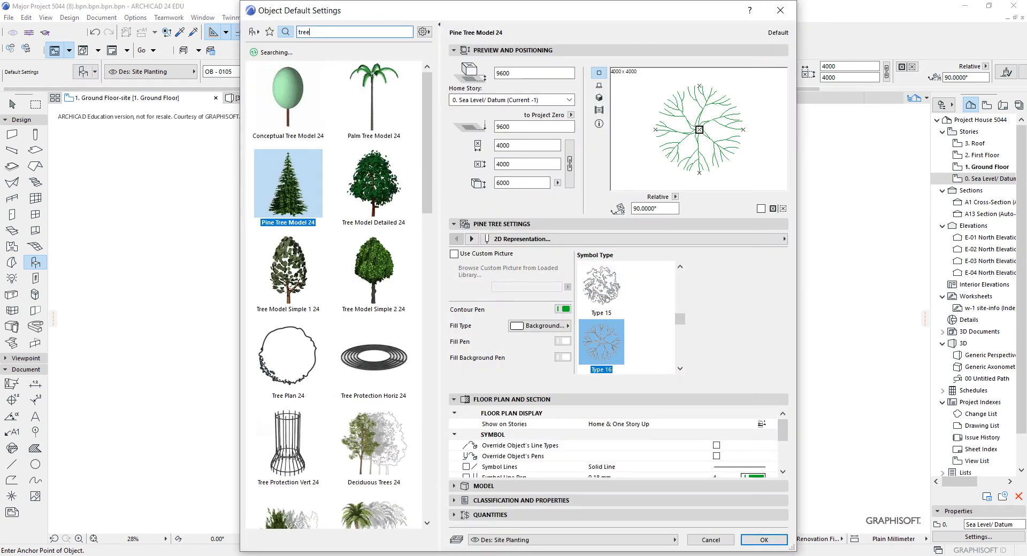
pyautogui.doubleClick(504, 127)
pyautogui.write('9200')
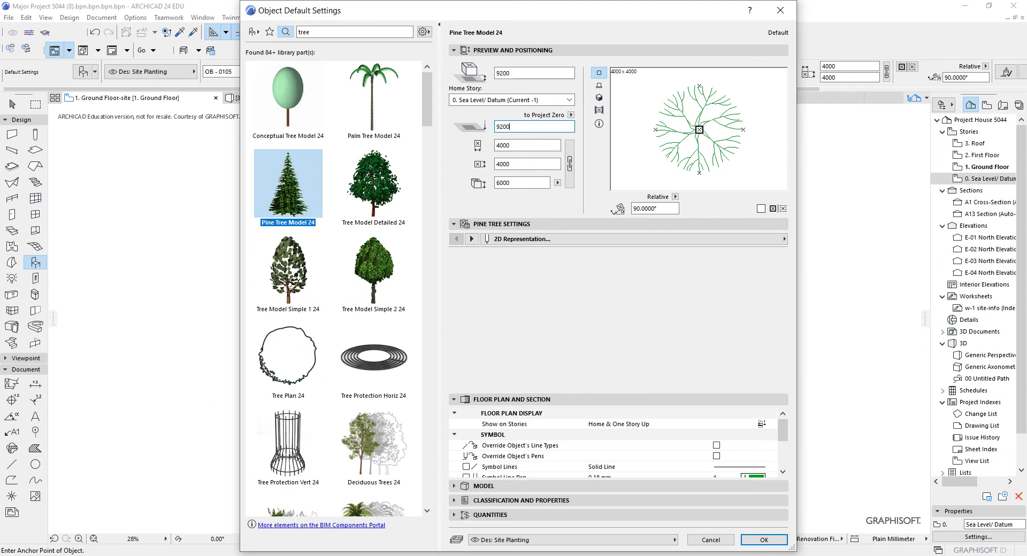
pyautogui.press('Return')
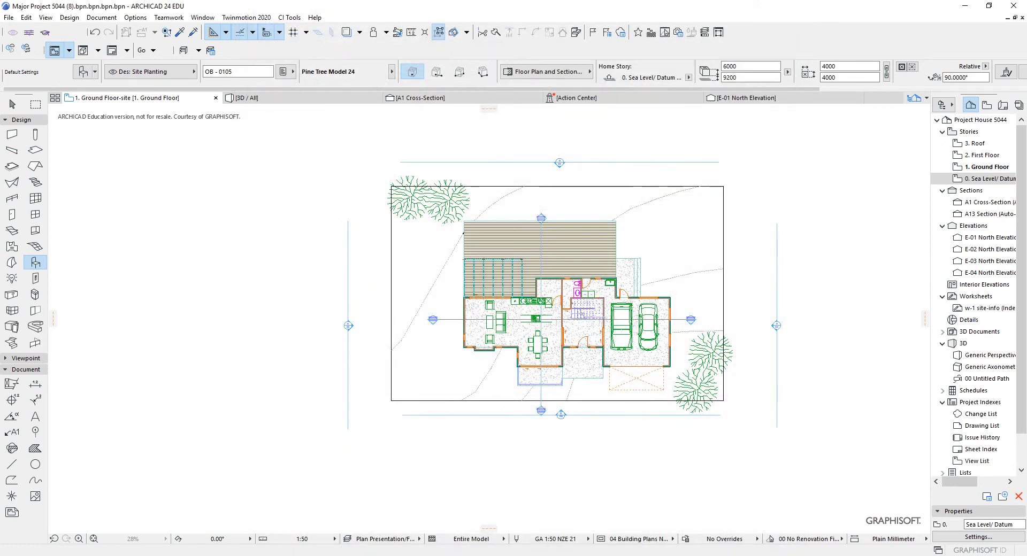
pyautogui.click(408, 349)
pyautogui.click(417, 386)
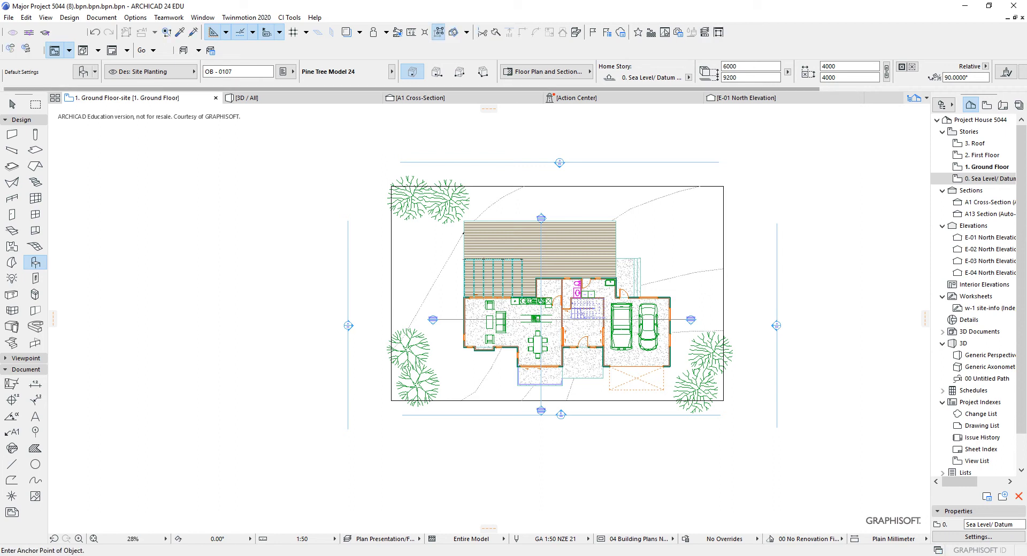
# - Set the pine tree's elevation above its home story to 9350 and place three trees in the site's upper-right corner
pyautogui.click(82, 72)
pyautogui.doubleClick(514, 73)
pyautogui.write('9350')
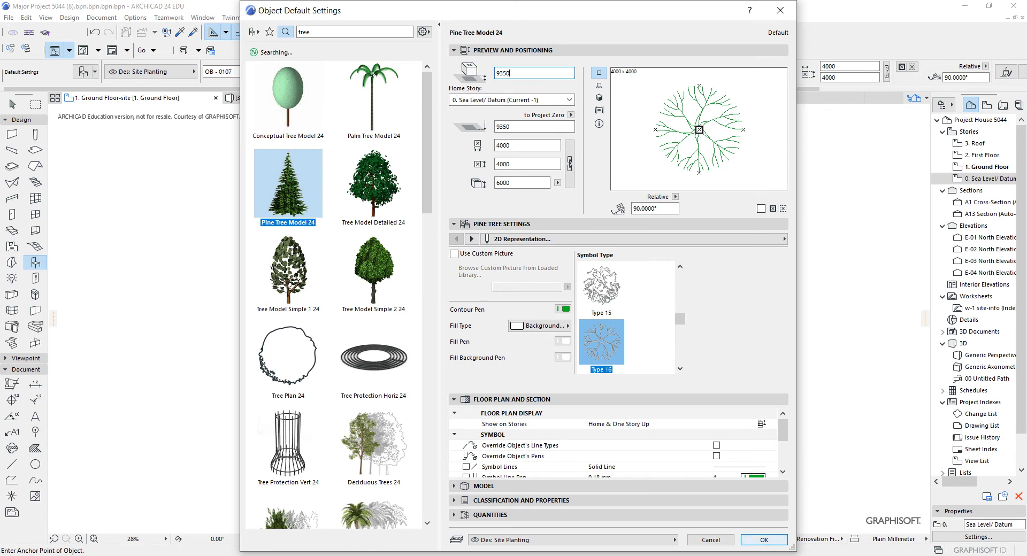
pyautogui.click(764, 539)
pyautogui.click(672, 198)
pyautogui.click(714, 199)
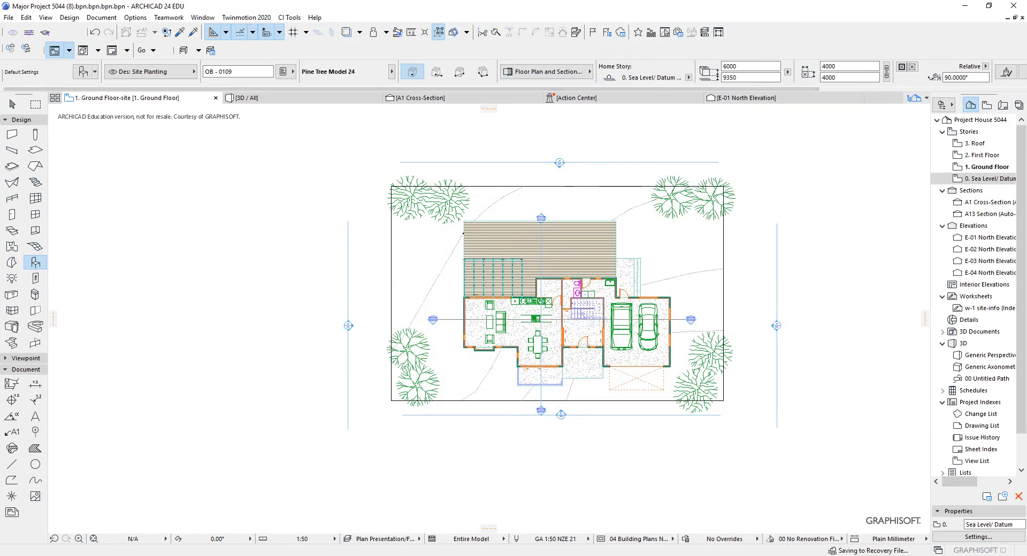
pyautogui.click(710, 227)
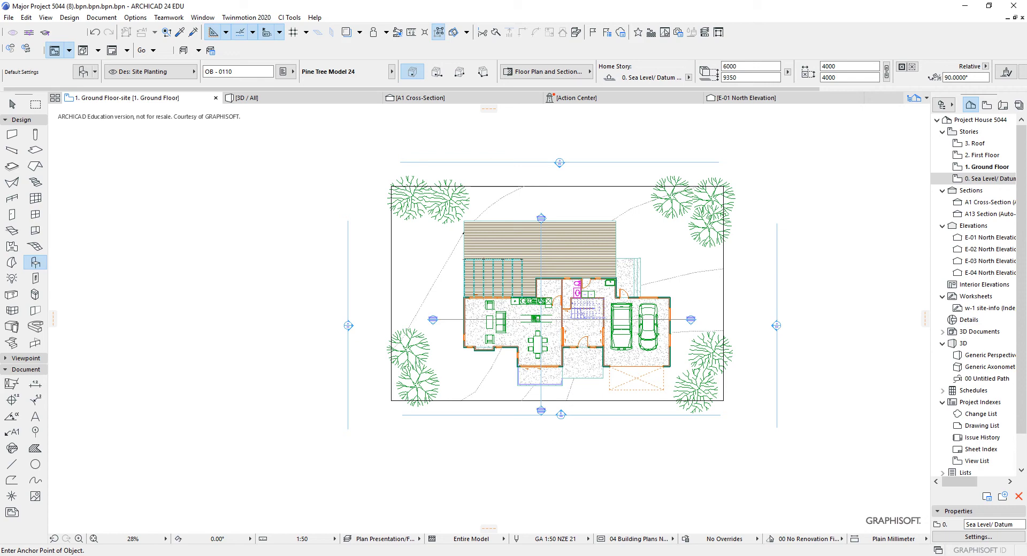
# - Inspect the garage's upper-right wall corner up close and select the wall covering along its upper wall
pyautogui.scroll(8, 632, 291)
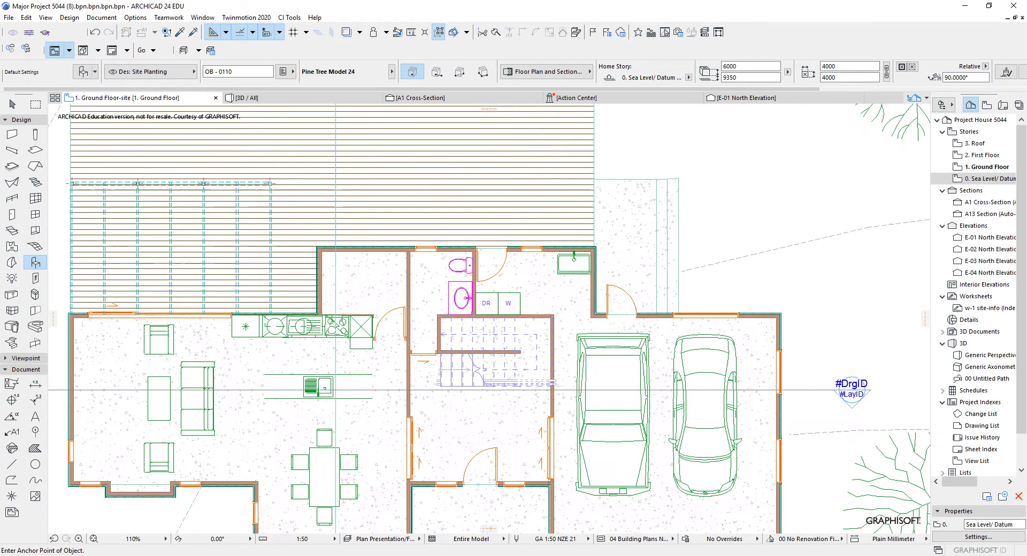
pyautogui.scroll(6, 832, 352)
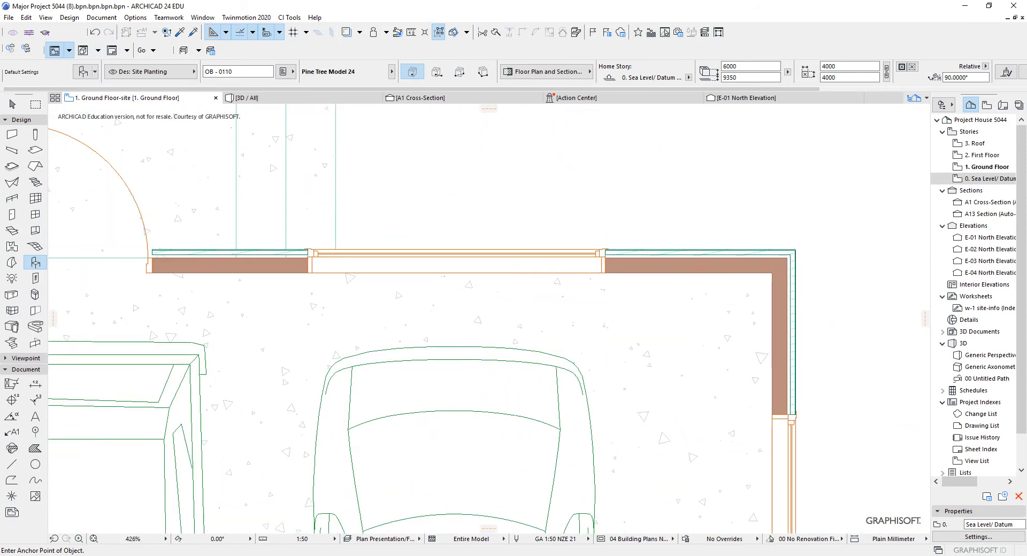
pyautogui.click(795, 250)
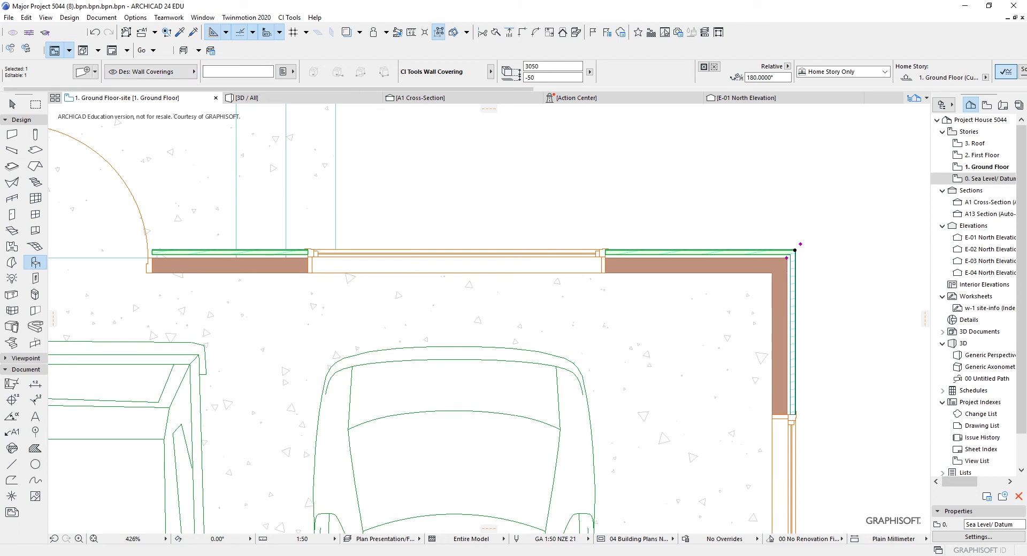
# - Select the Ground Floor-site view among the saved views and examine the house plan, cladding and trees at different magnifications
pyautogui.click(987, 105)
pyautogui.click(987, 167)
pyautogui.scroll(-10, 686, 247)
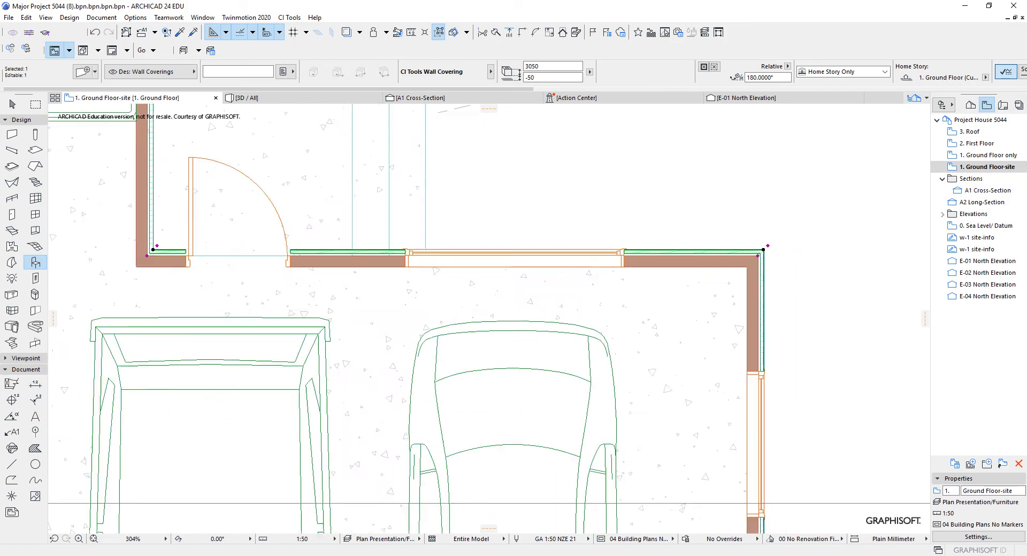
pyautogui.scroll(8, 689, 249)
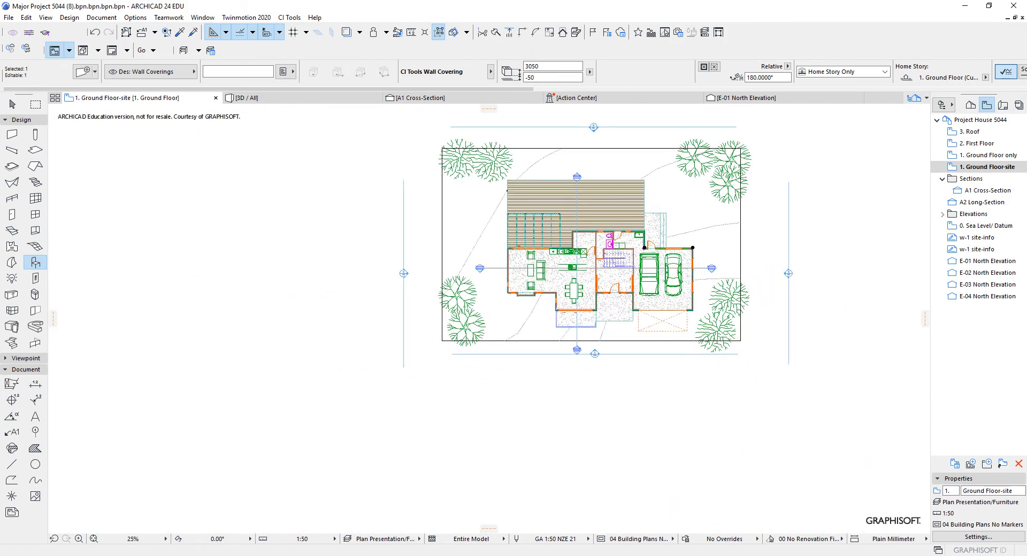
pyautogui.scroll(-5, 732, 230)
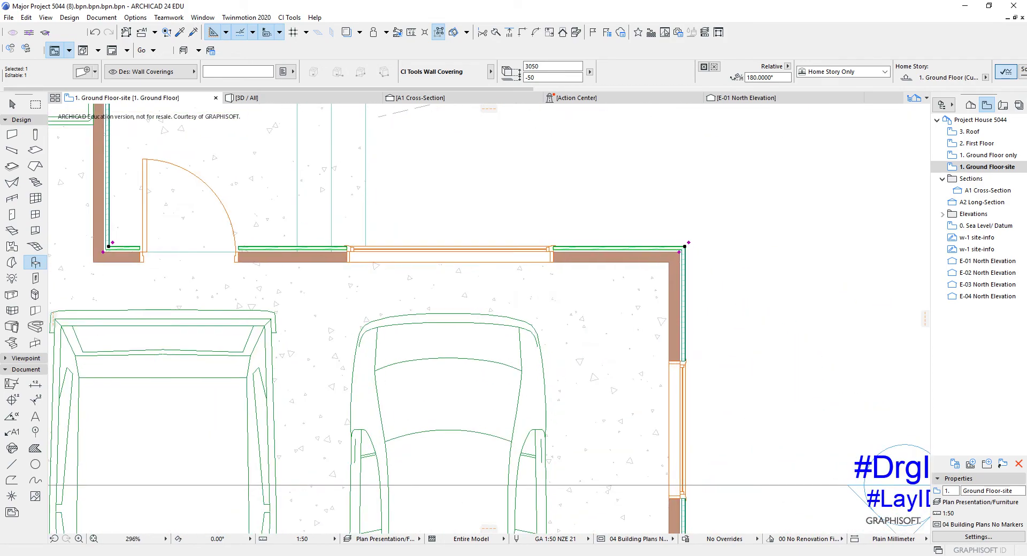
pyautogui.scroll(7, 745, 230)
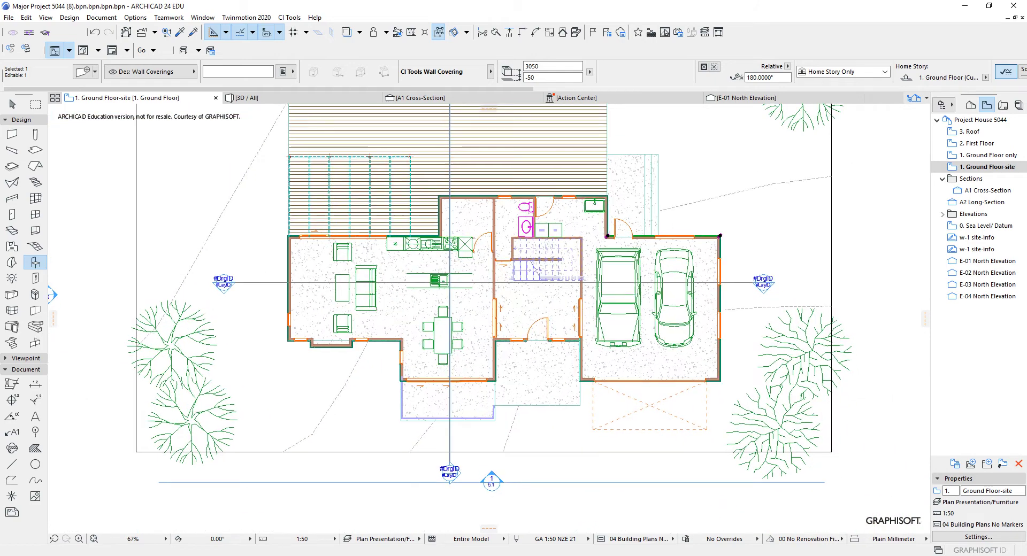
# - Examine the selected wall covering along the garage's upper wall close up and clear the selection
pyautogui.scroll(3, 554, 261)
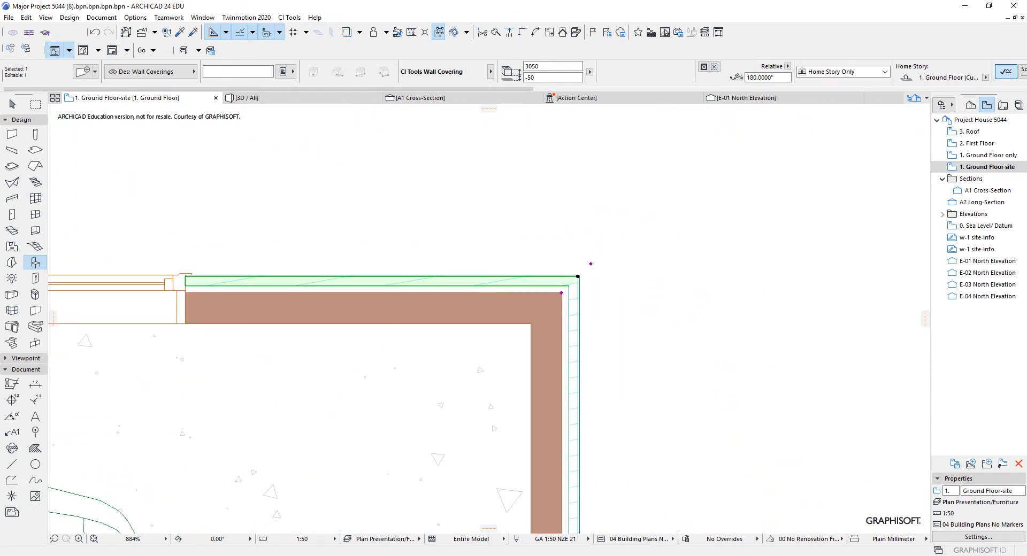
pyautogui.scroll(-4, 623, 234)
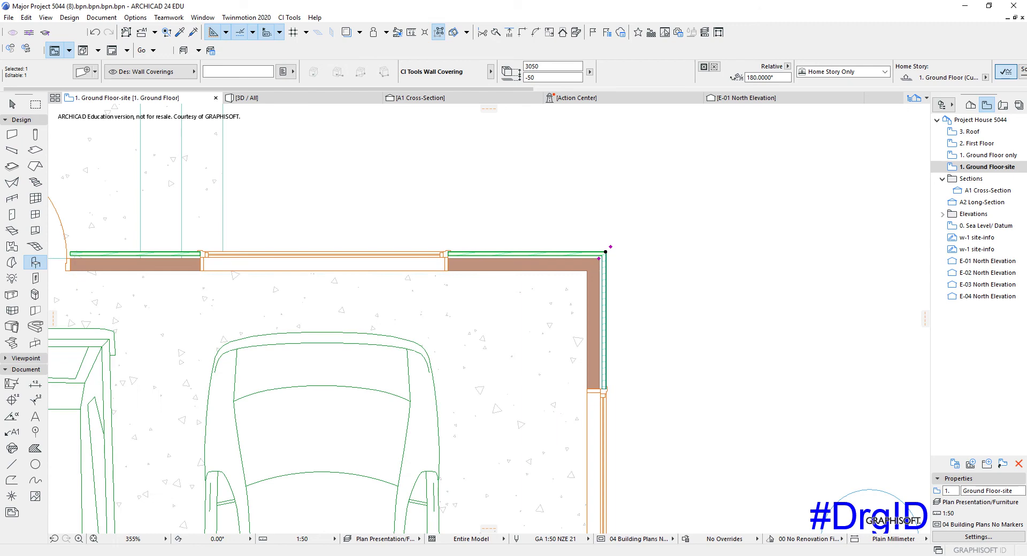
pyautogui.scroll(-8, 657, 279)
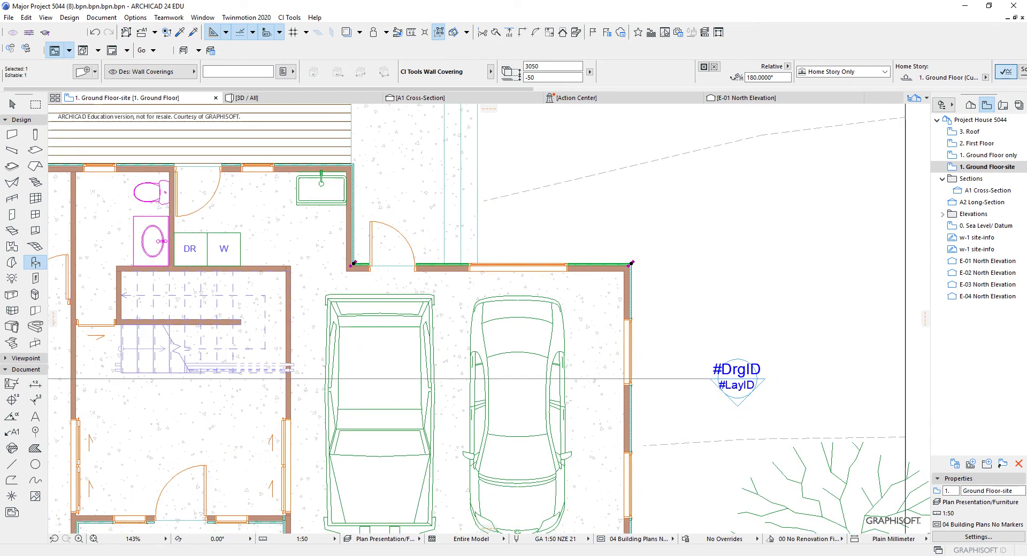
pyautogui.press('Escape')
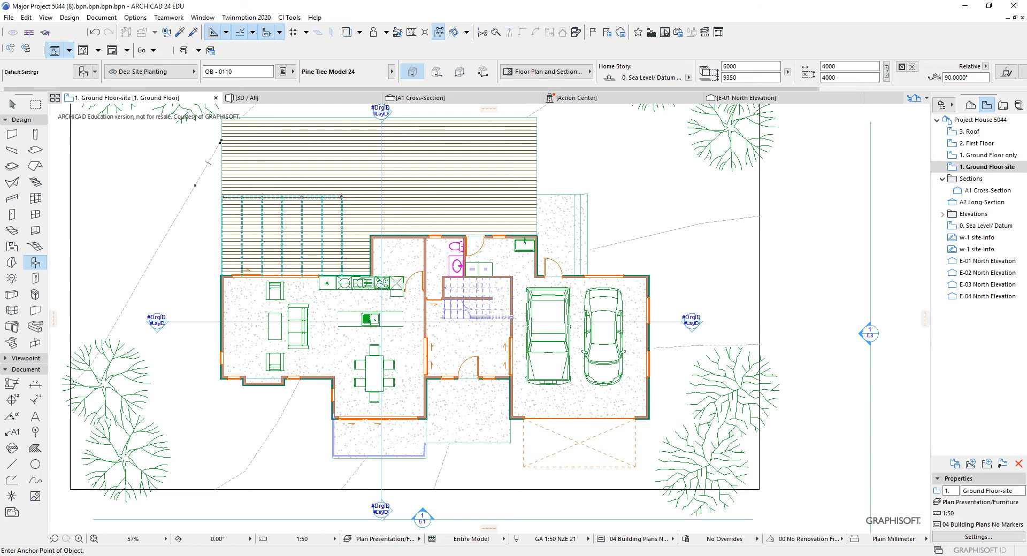
# - Hide the Des: Wall Coverings layer in the Plan Presentation/Furniture layer combination and check the whole site plan
pyautogui.hotkey('ctrl', 'l')
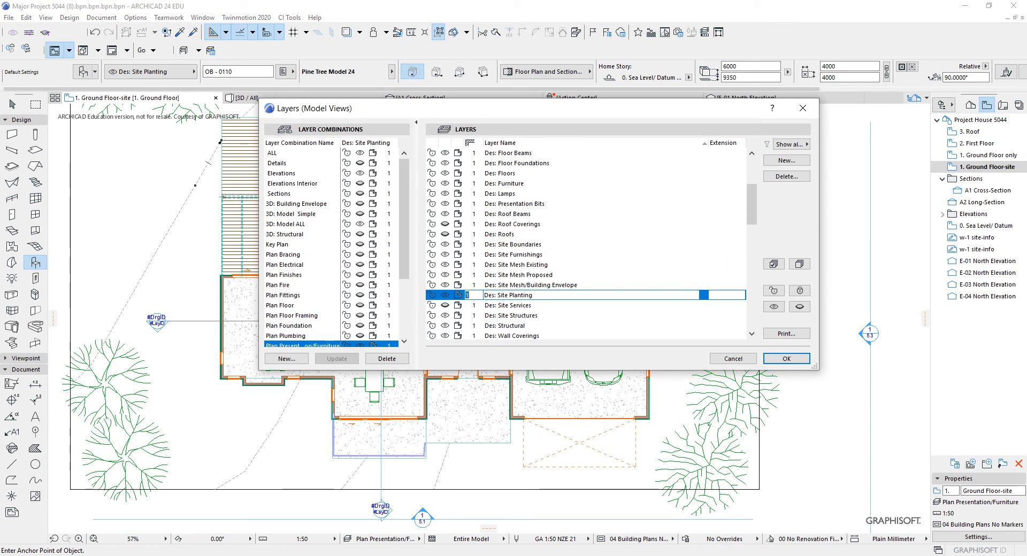
pyautogui.moveTo(405, 217); pyautogui.dragTo(405, 242)
pyautogui.scroll(-4, 589, 244)
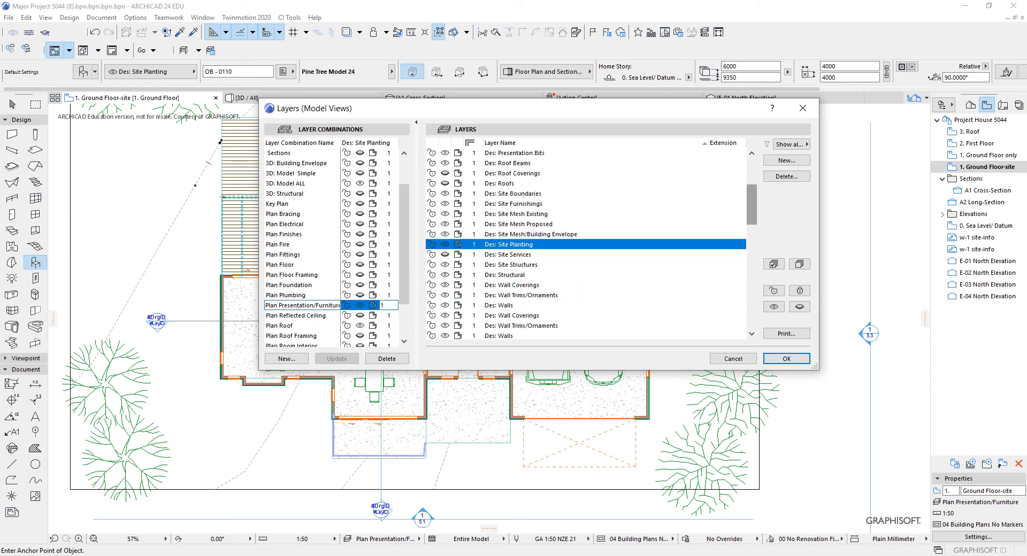
pyautogui.click(514, 224)
pyautogui.click(787, 358)
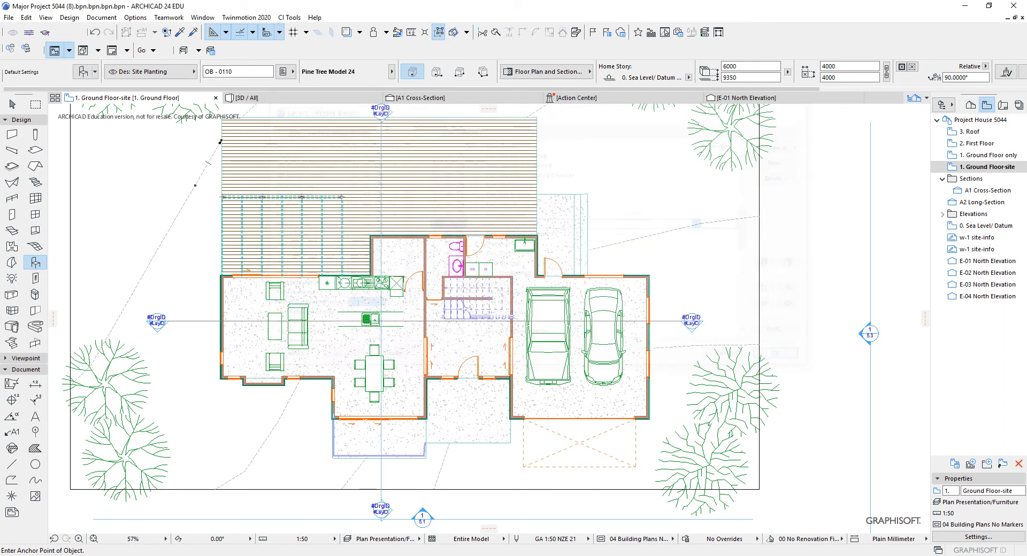
pyautogui.scroll(2, 162, 116)
pyautogui.scroll(-6, 162, 116)
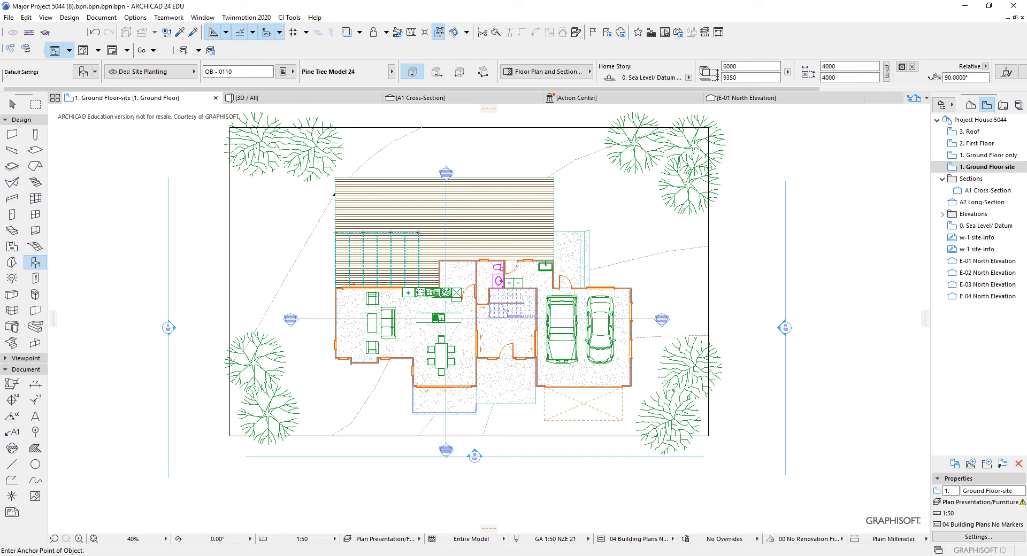
pyautogui.scroll(-2, 587, 253)
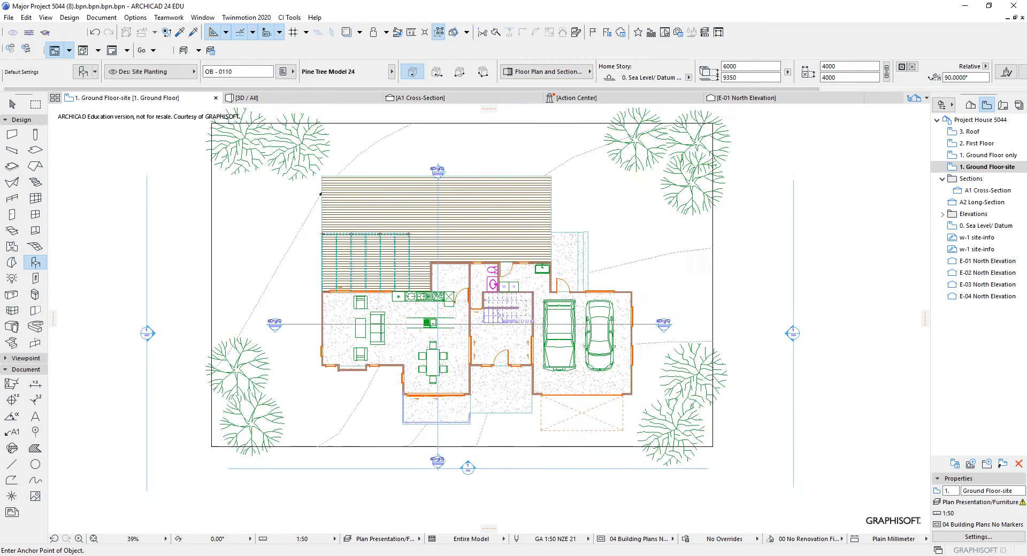
# - Switch to the Ground Floor only view and check which layer a contour line is on and the Plan Floor combination's layers
pyautogui.doubleClick(988, 155)
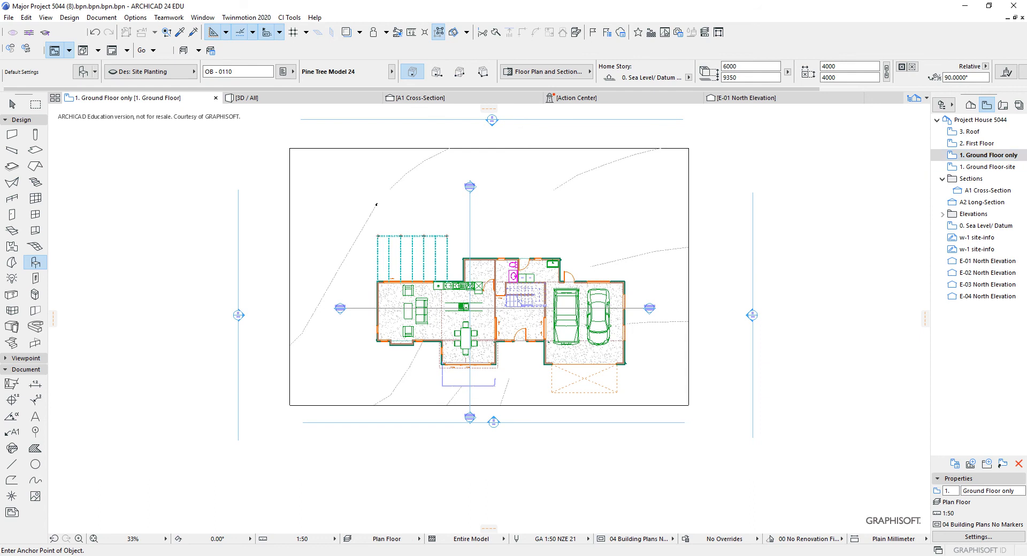
pyautogui.keyDown('shift'); pyautogui.click(647, 252); pyautogui.keyUp('shift')
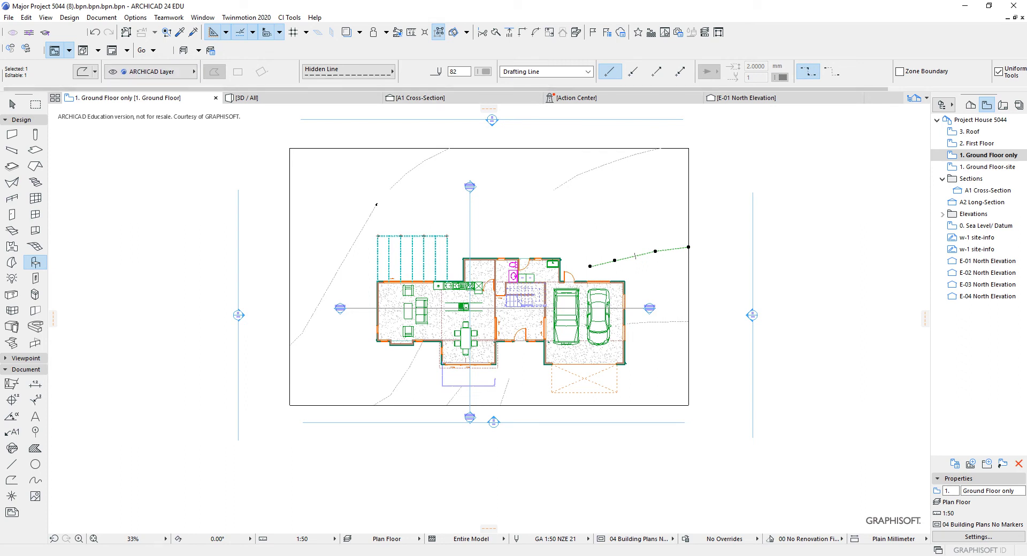
pyautogui.press('Escape')
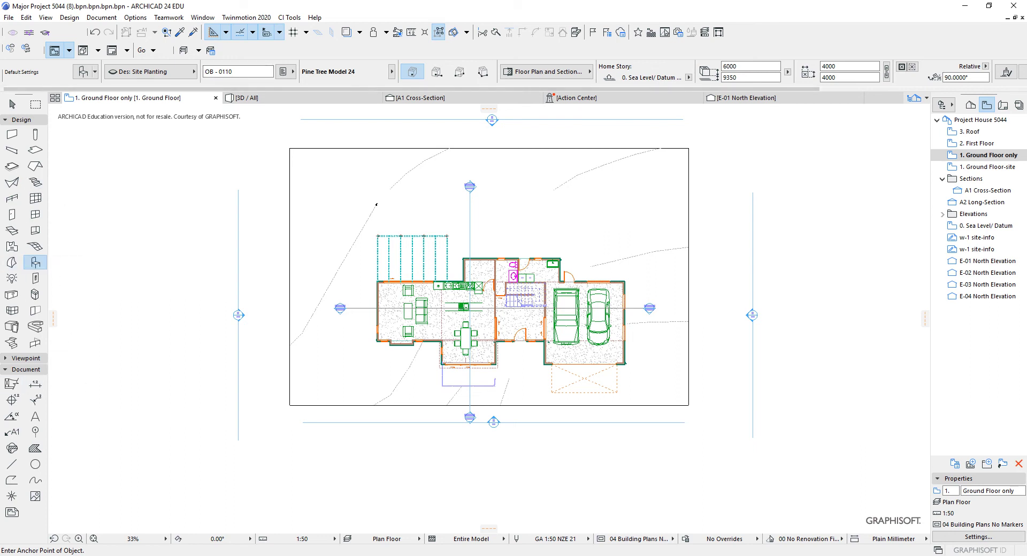
pyautogui.hotkey('ctrl', 'l')
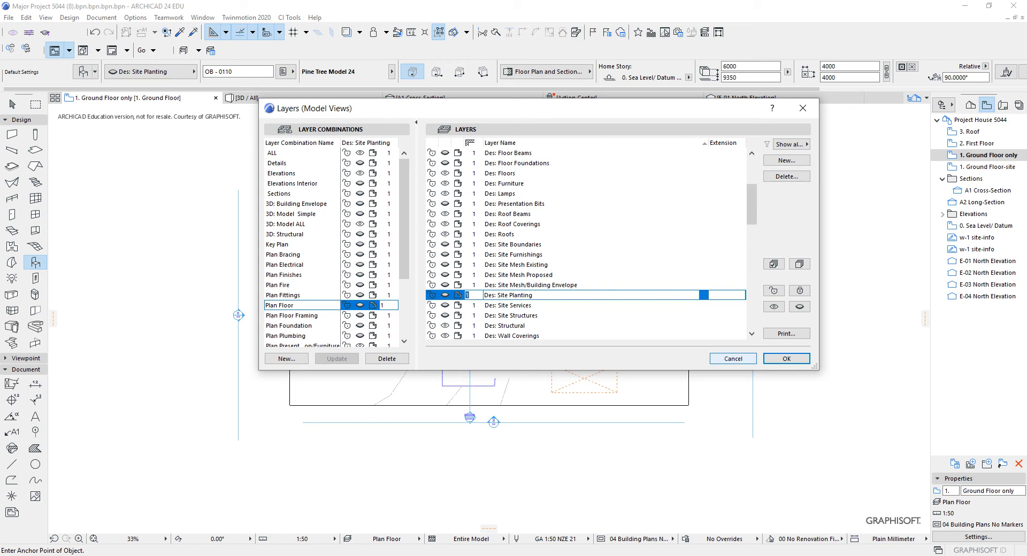
pyautogui.click(733, 358)
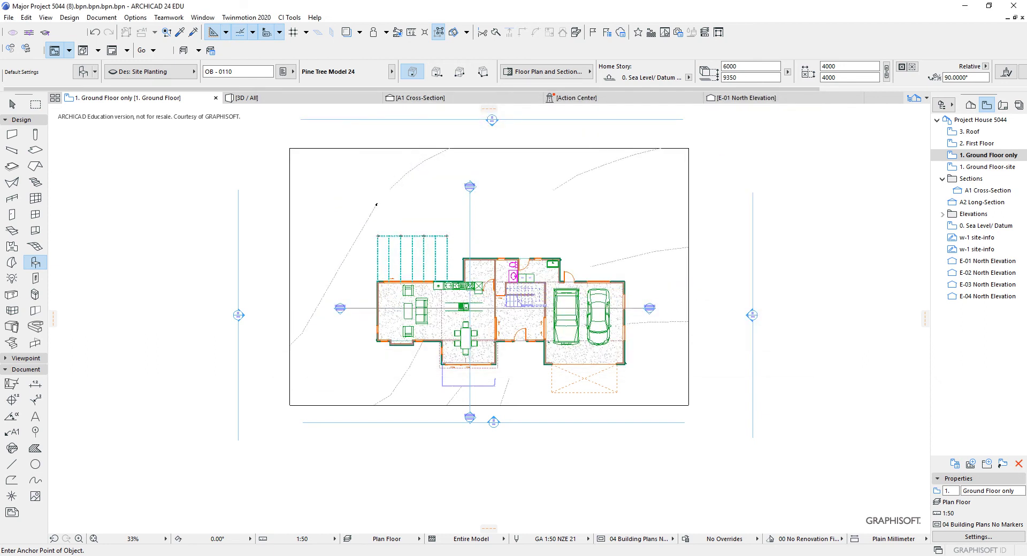
# - Select all four site boundary lines and move them to the Des: Site Boundaries layer
pyautogui.click(12, 464)
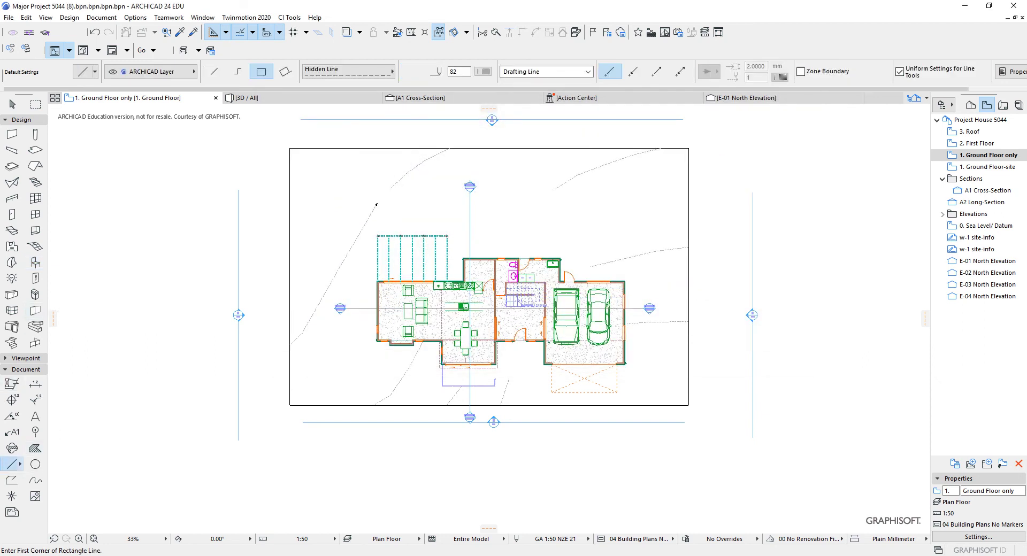
pyautogui.hotkey('ctrl', 'a')
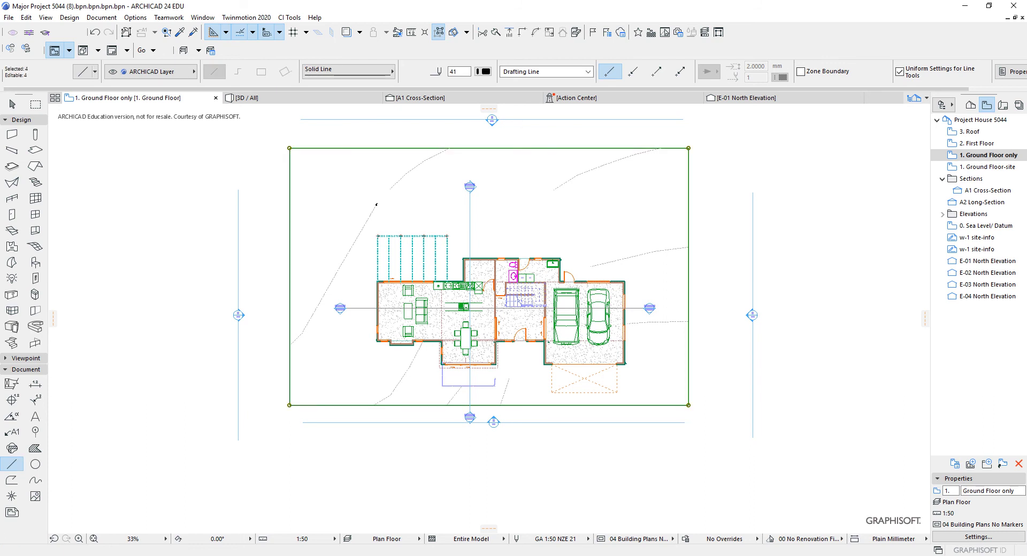
pyautogui.click(151, 71)
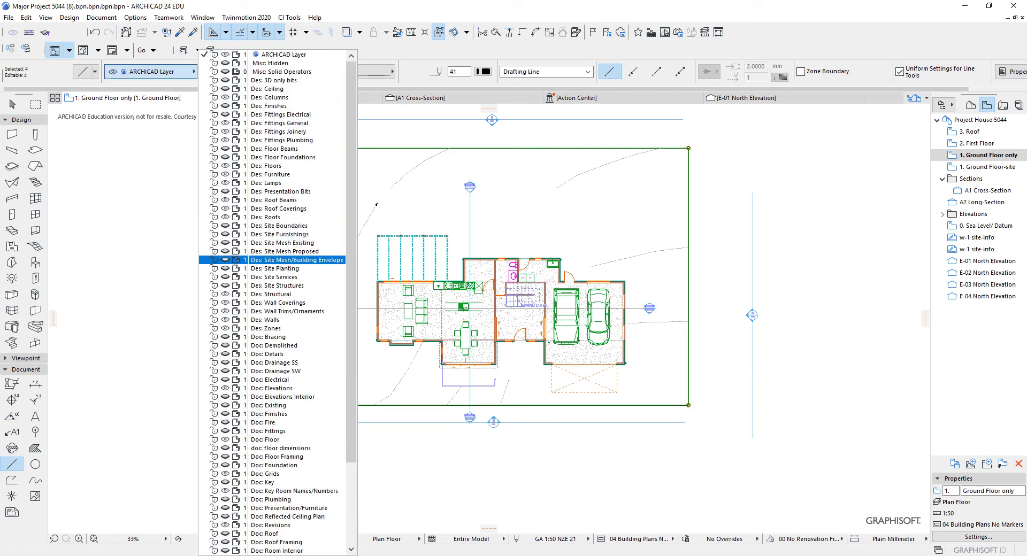
pyautogui.click(278, 225)
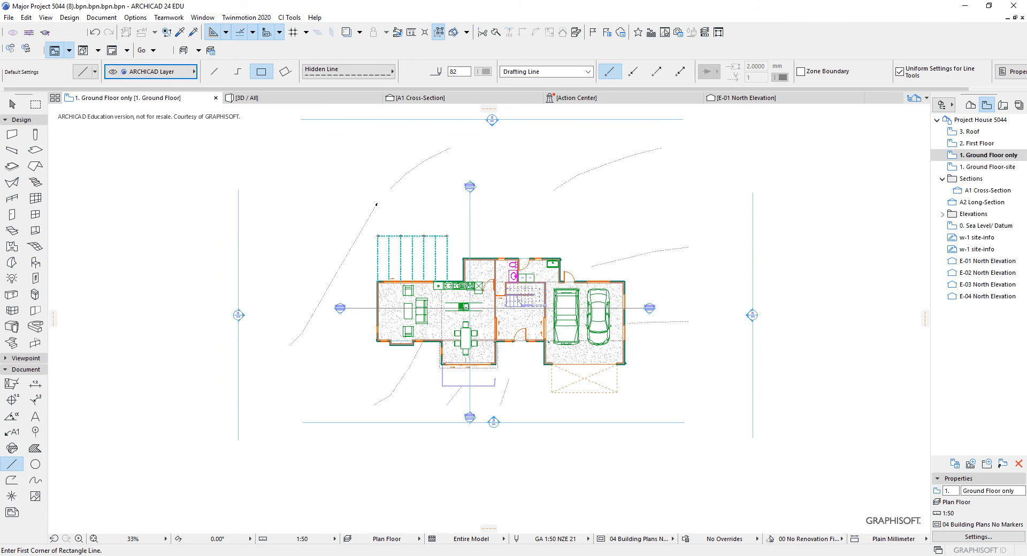
# - Select all the contour polylines and move them to the Des: Site Boundaries layer
pyautogui.click(12, 480)
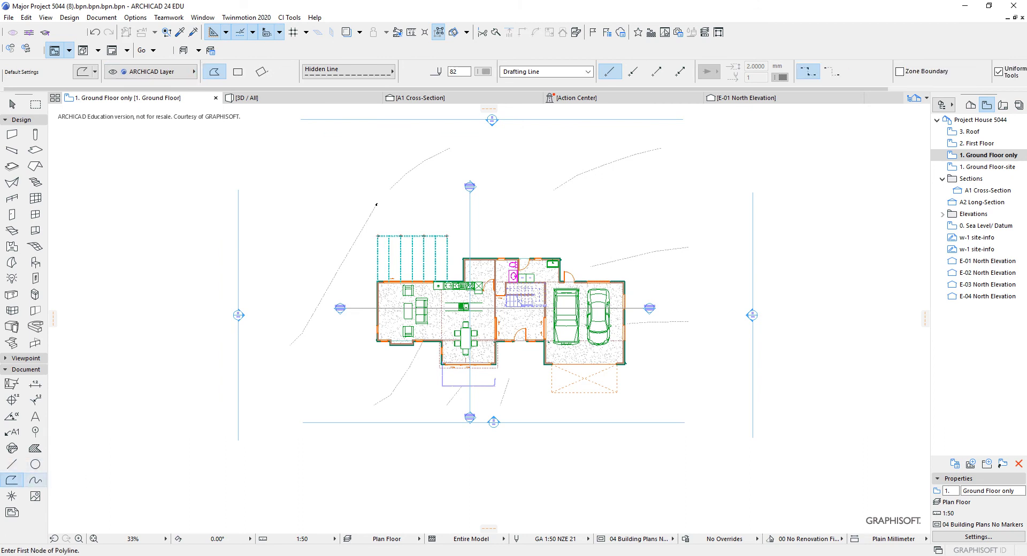
pyautogui.click(26, 17)
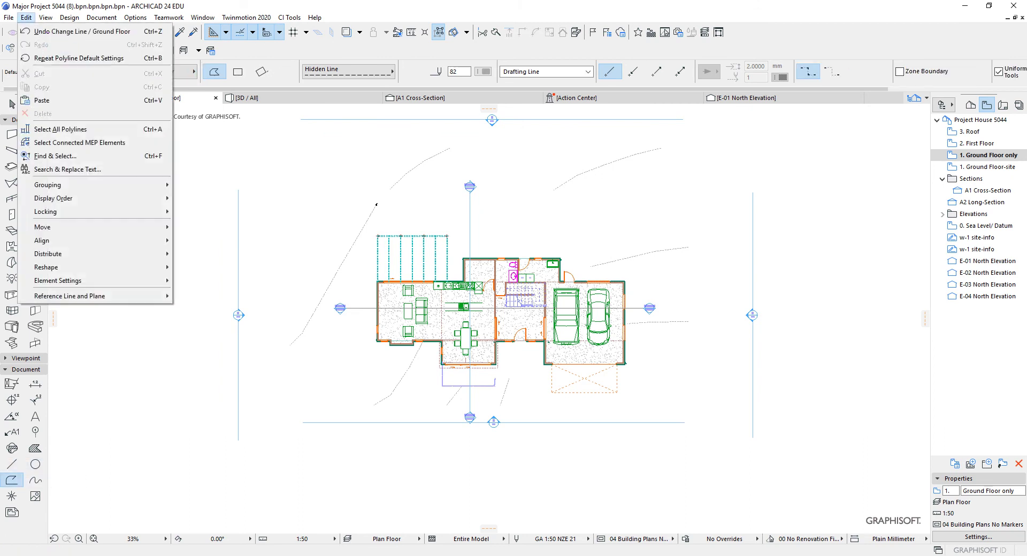
pyautogui.click(58, 129)
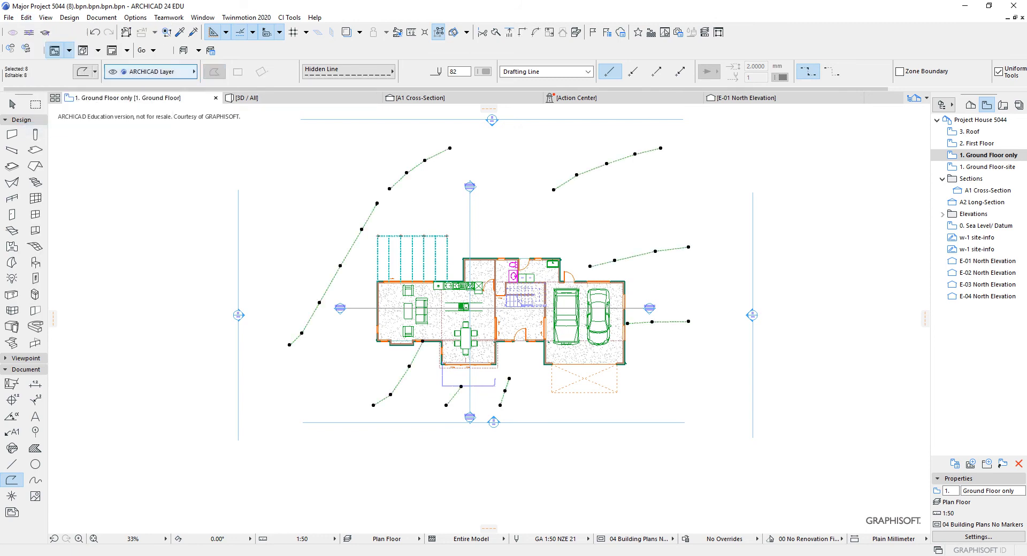
pyautogui.click(151, 71)
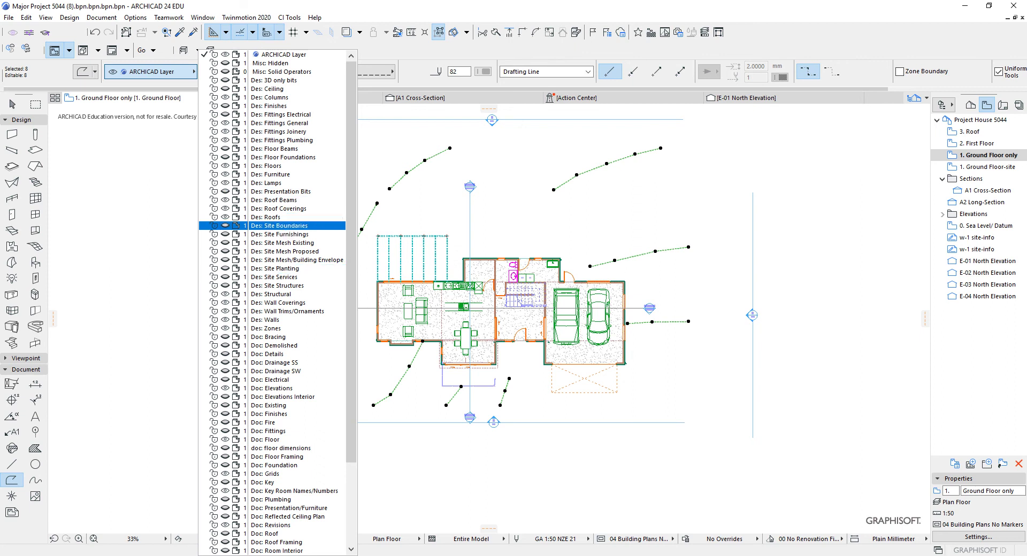
pyautogui.click(279, 226)
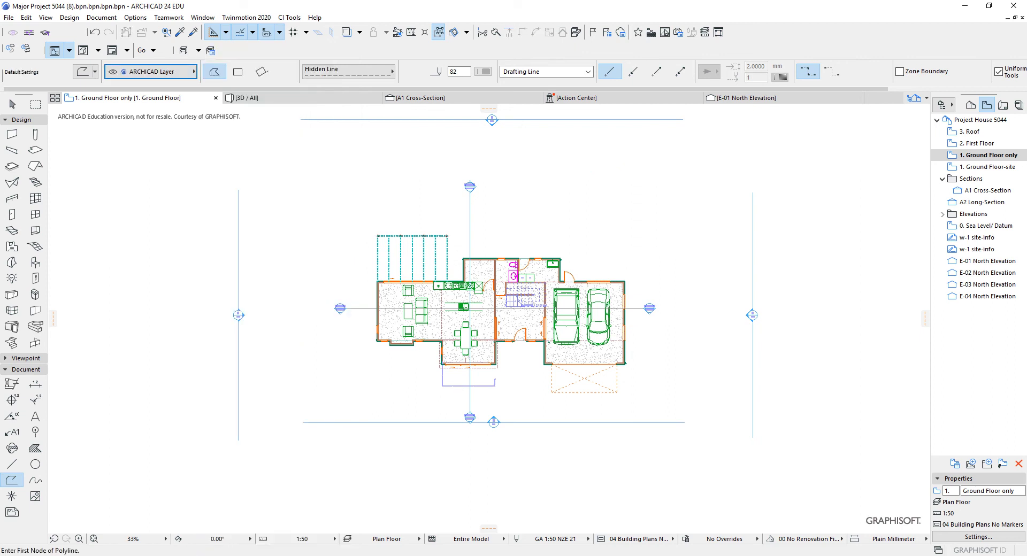
# - Review the view settings of the Ground Floor only view and accept them
pyautogui.scroll(5, 532, 293)
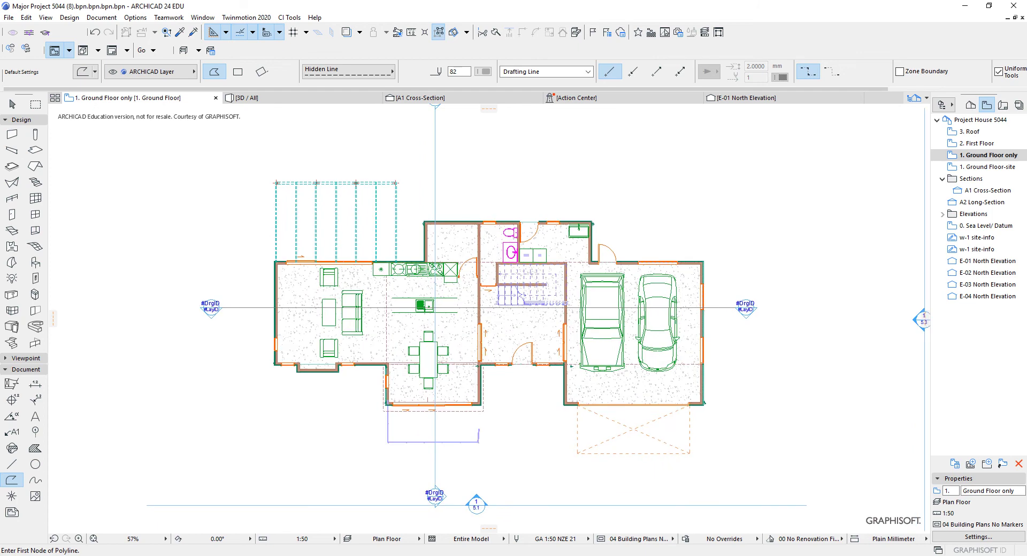
pyautogui.scroll(1, 538, 267)
pyautogui.scroll(-3, 616, 199)
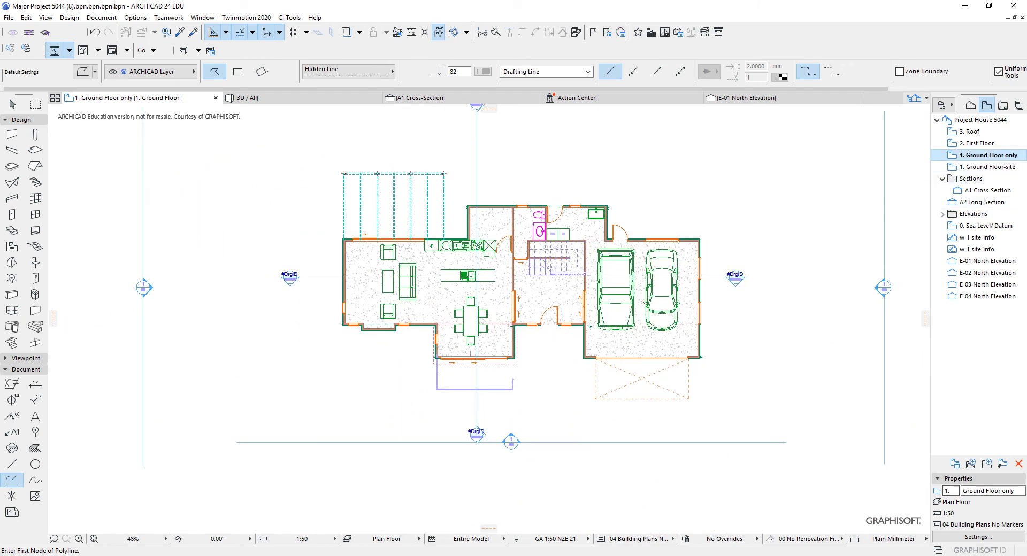
pyautogui.click(978, 537)
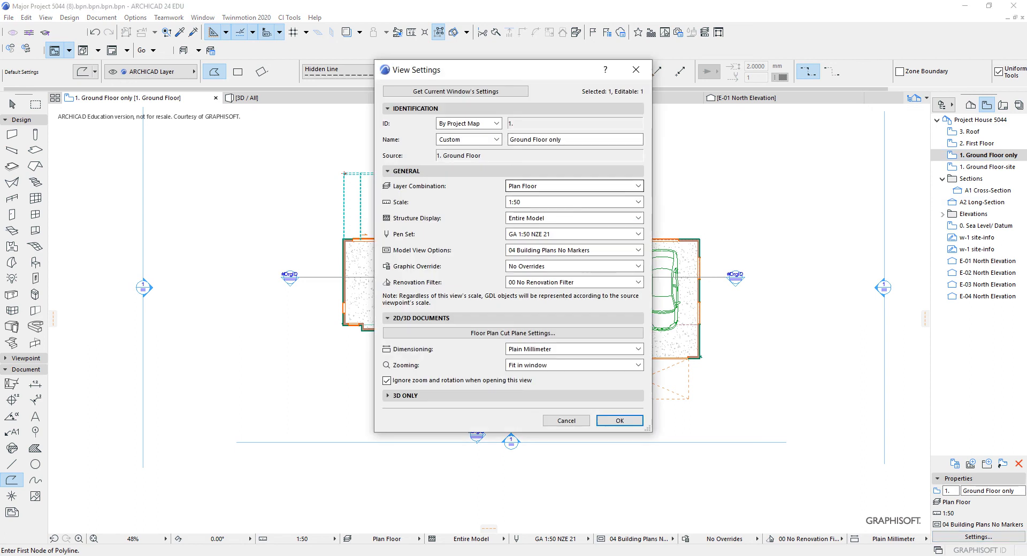
pyautogui.click(619, 421)
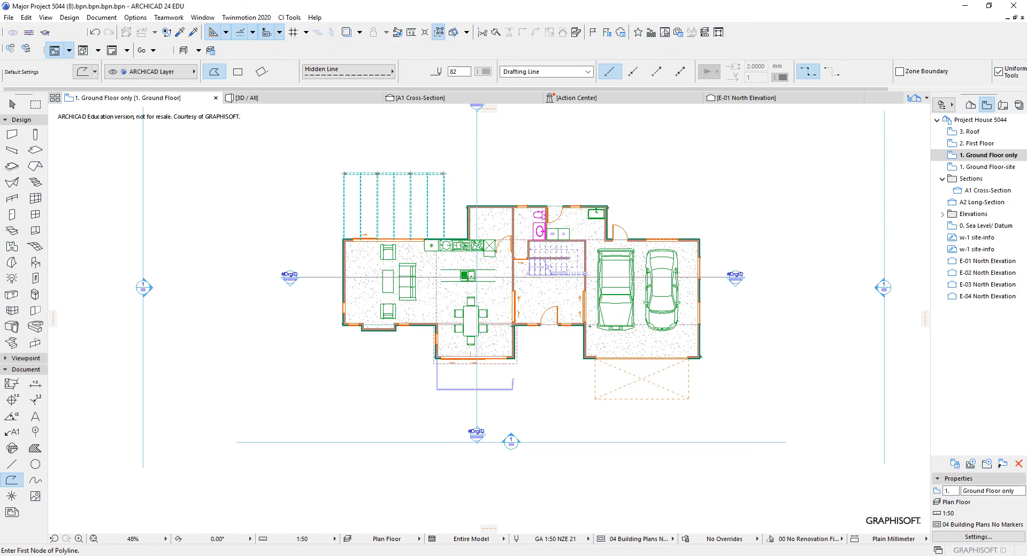
# - Hide the Des: Wall Coverings layer and update the Plan Floor layer combination with that change
pyautogui.scroll(6, 622, 204)
pyautogui.scroll(5, 583, 210)
pyautogui.scroll(-6, 582, 211)
pyautogui.scroll(8, 582, 211)
pyautogui.scroll(-5, 580, 188)
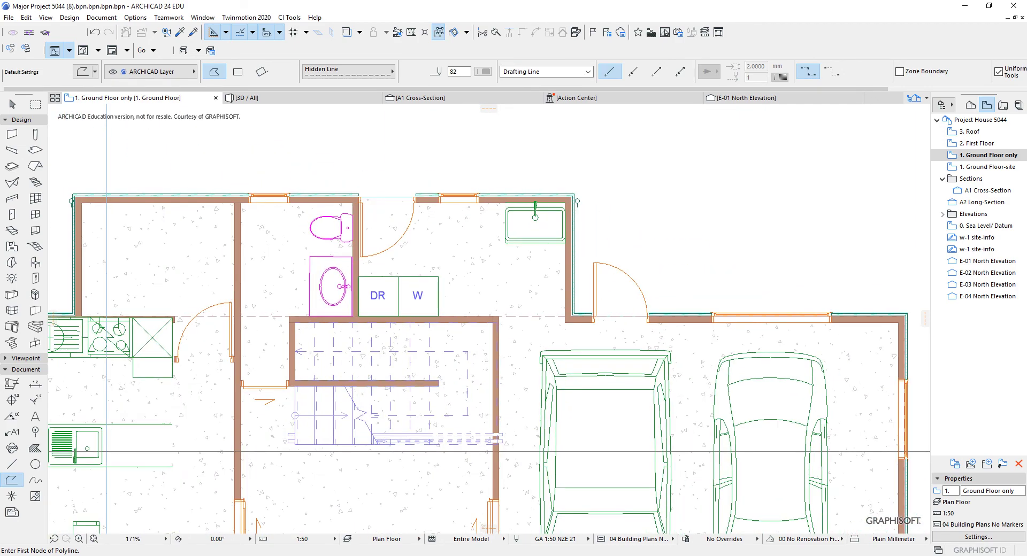
pyautogui.hotkey('ctrl', 'l')
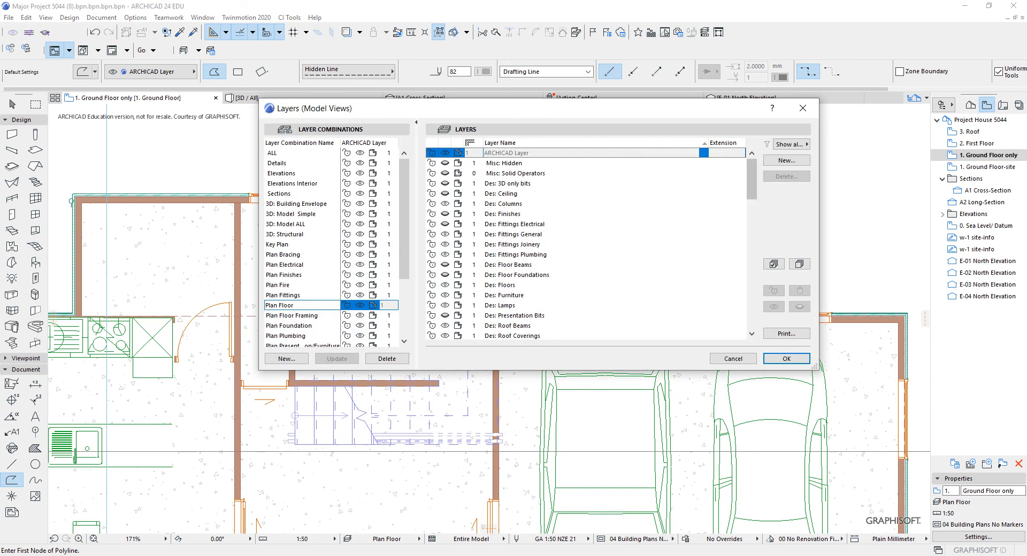
pyautogui.scroll(-10, 586, 244)
pyautogui.scroll(5, 585, 244)
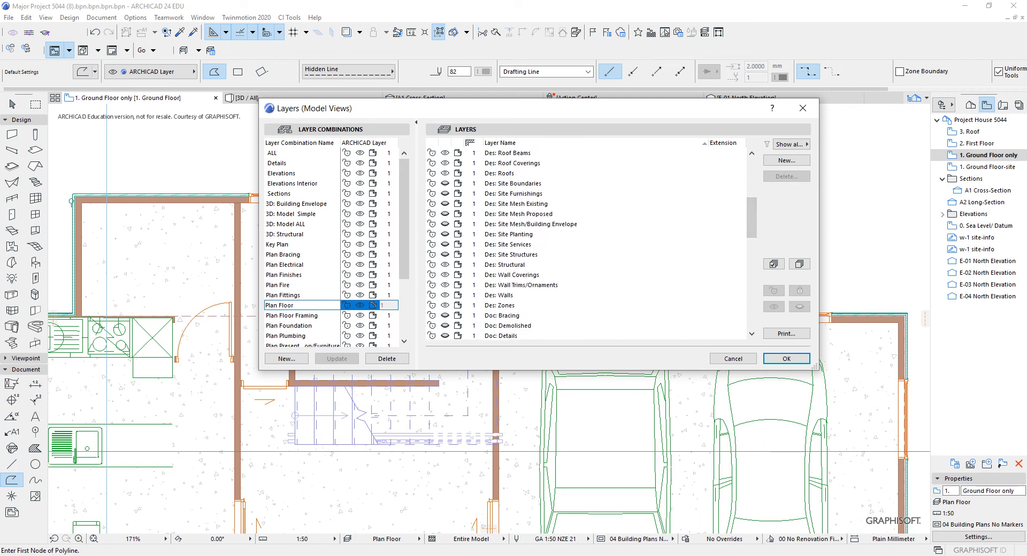
pyautogui.click(445, 275)
pyautogui.click(337, 359)
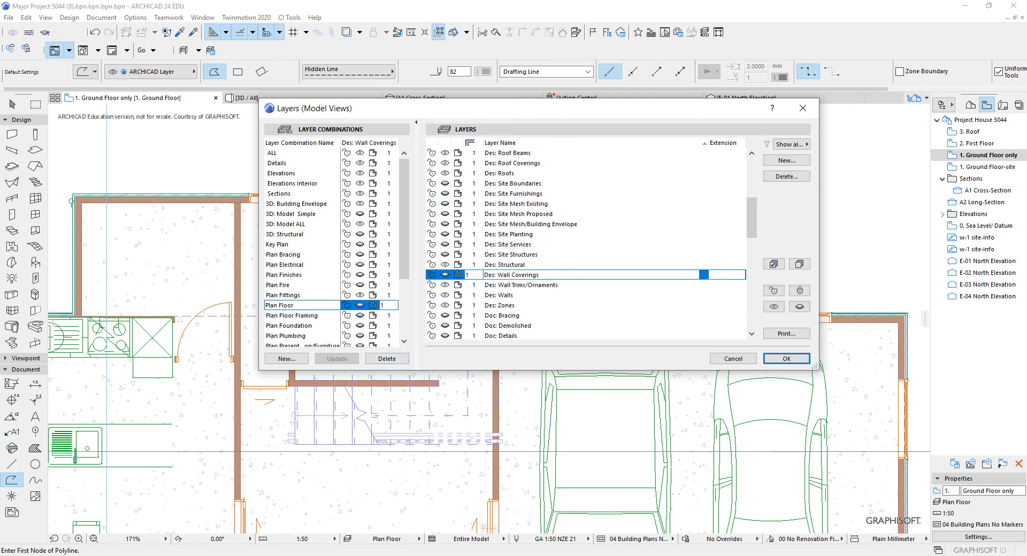
pyautogui.click(786, 359)
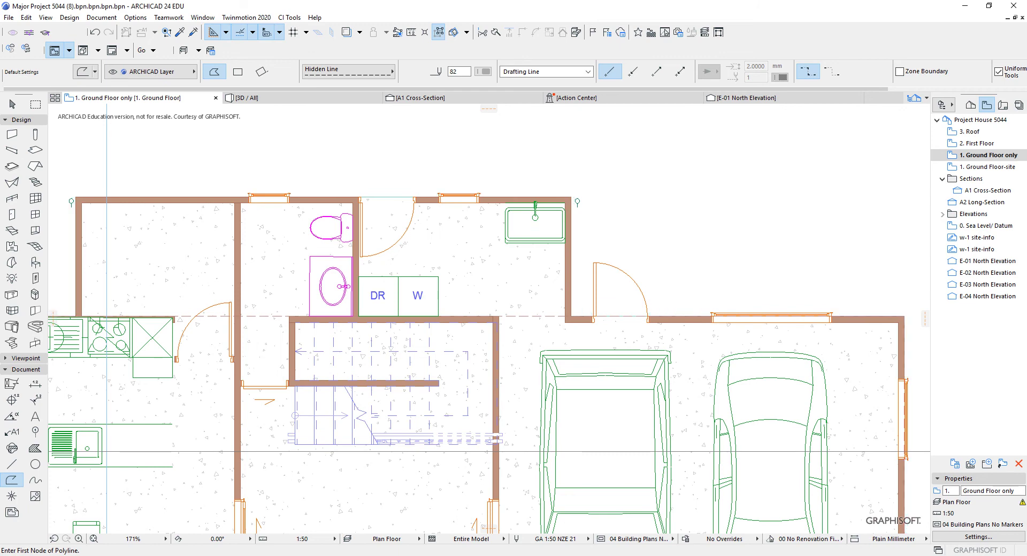
# - Examine the Ground Floor only plan's walls, openings, rooms and garage at different magnifications
pyautogui.scroll(3, 590, 414)
pyautogui.scroll(-6, 581, 341)
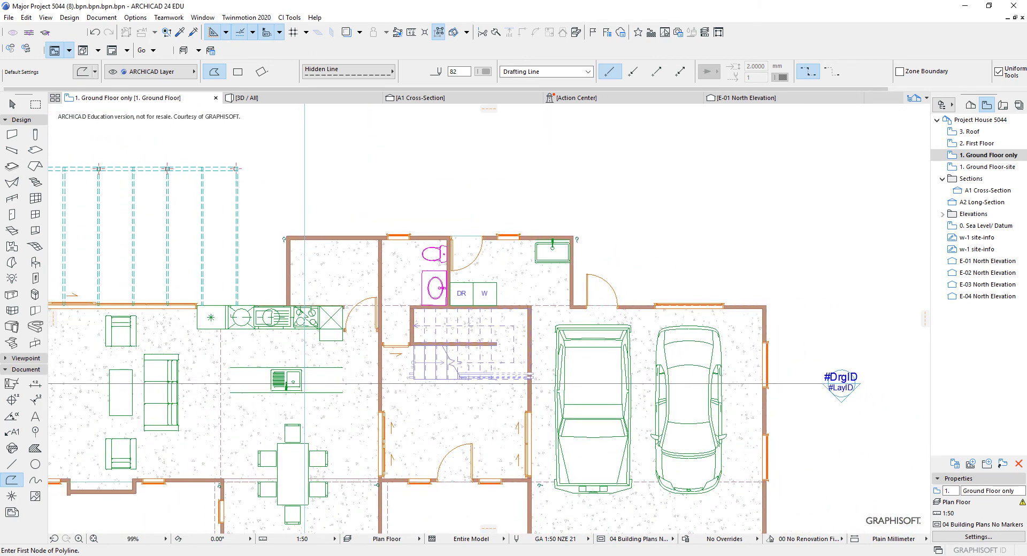
pyautogui.scroll(2, 583, 288)
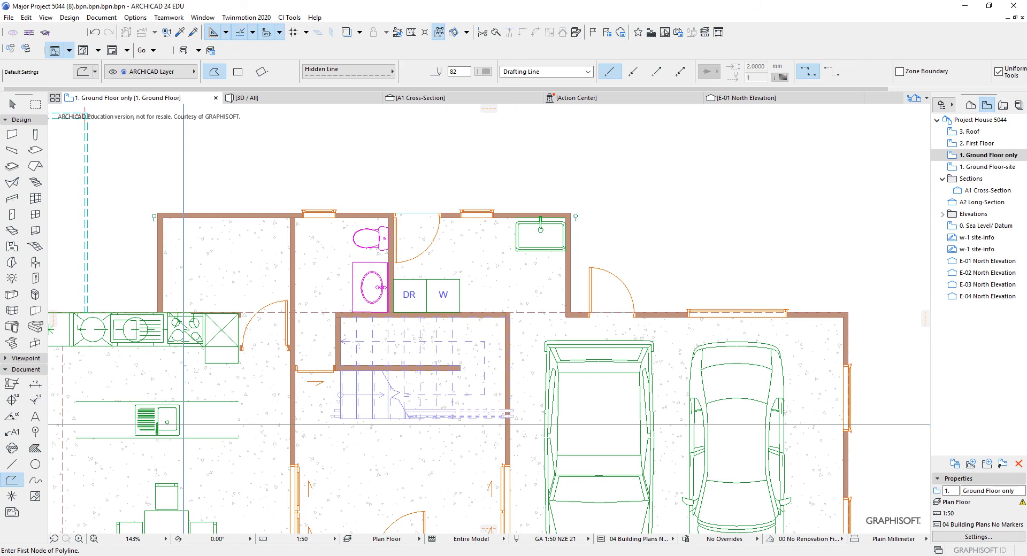
pyautogui.scroll(-3, 614, 197)
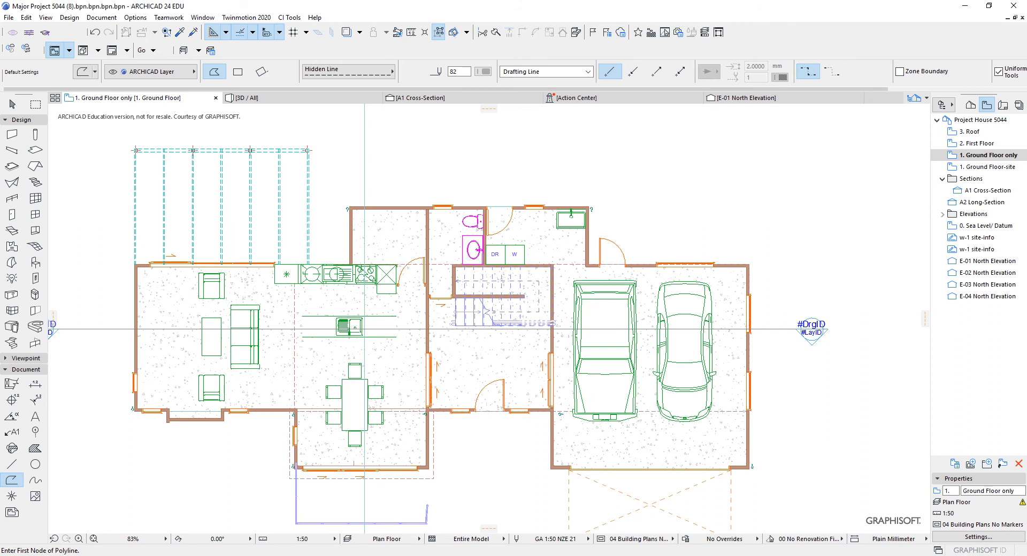
pyautogui.scroll(-1, 715, 249)
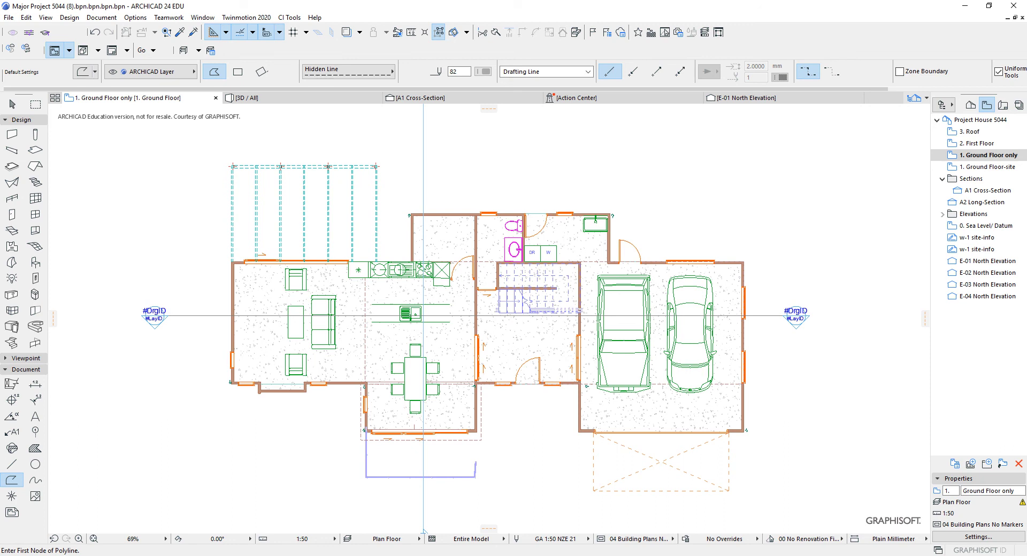
pyautogui.scroll(3, 423, 315)
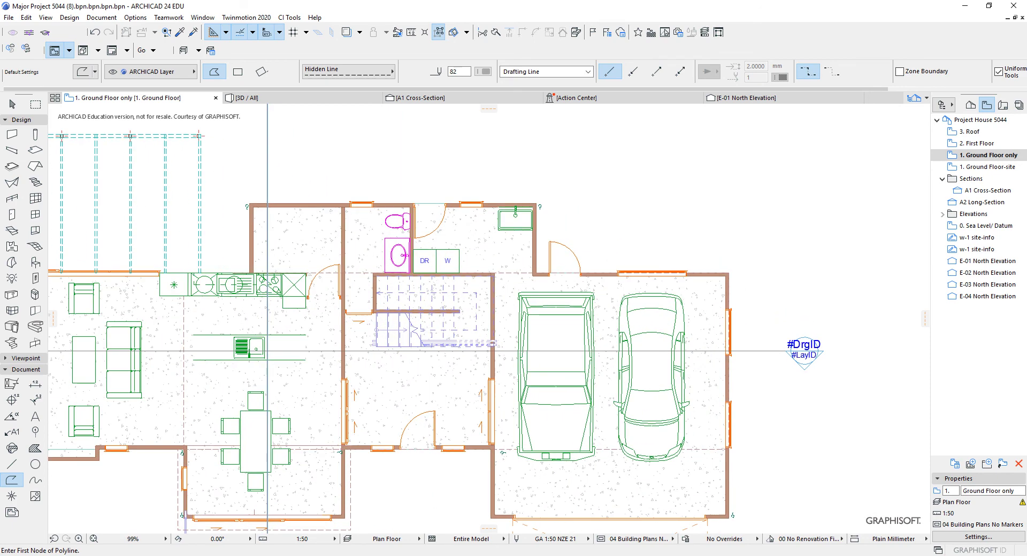
pyautogui.scroll(-1, 352, 332)
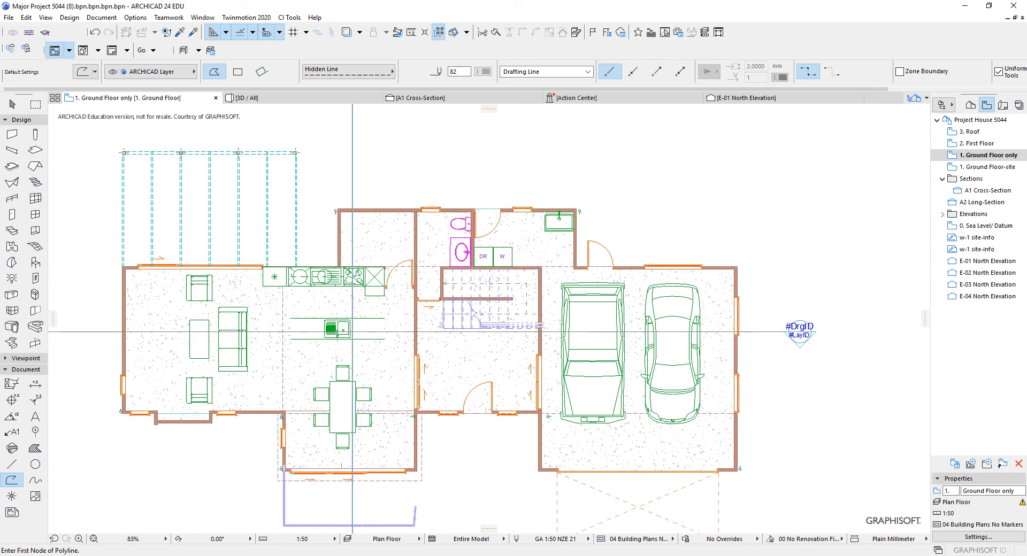
pyautogui.moveTo(783, 257); pyautogui.dragTo(785, 241, button='middle')
pyautogui.scroll(-1, 785, 240)
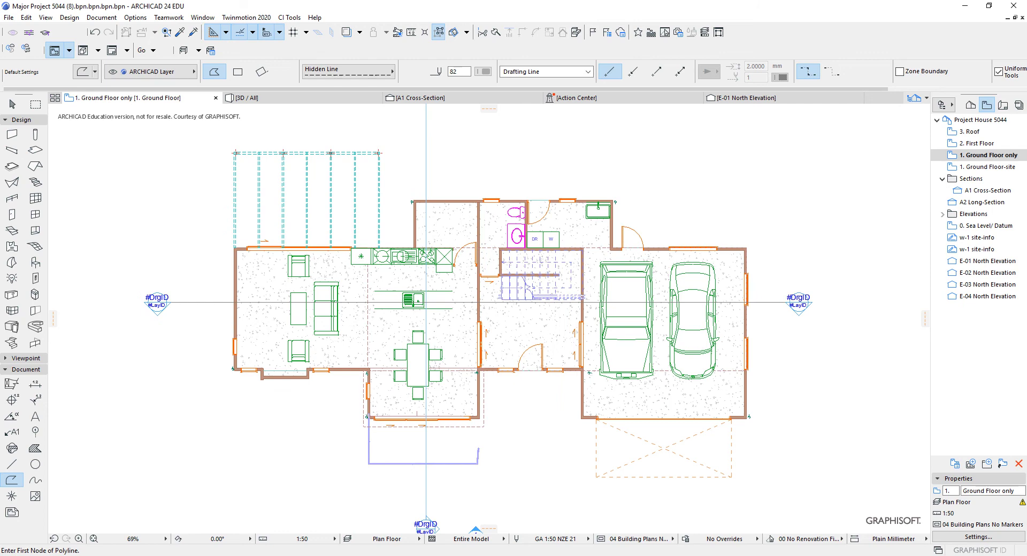
pyautogui.scroll(2, 786, 237)
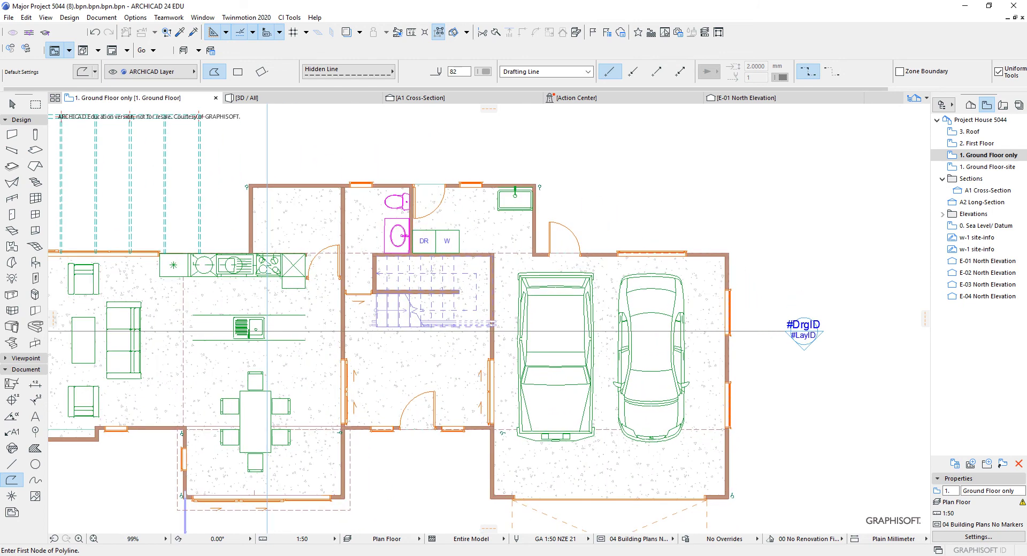